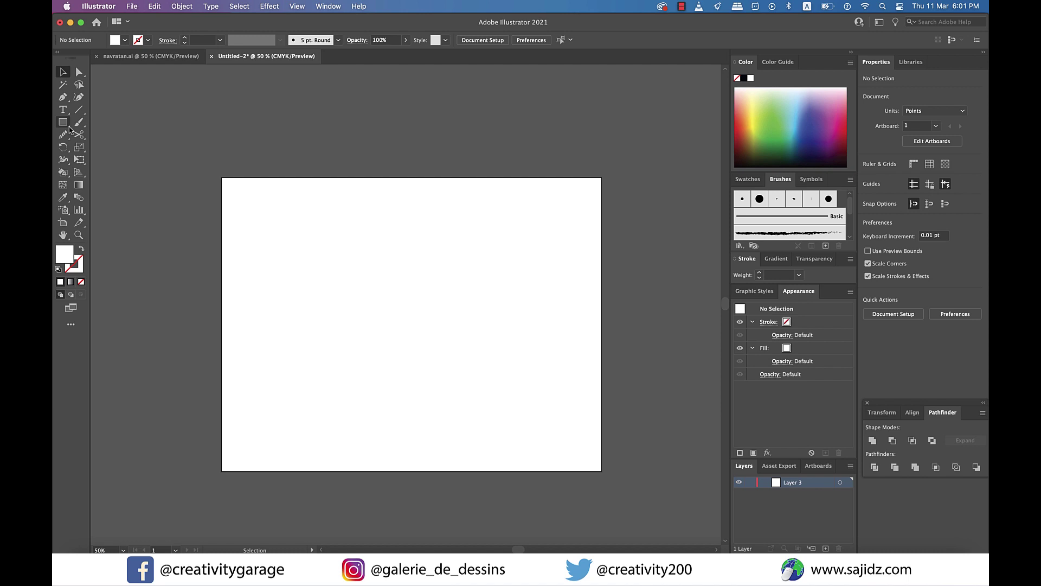
# Cover the artboard with a 792 × 612 pt light-teal rectangle and lock Layer 3
pyautogui.click(68, 125)
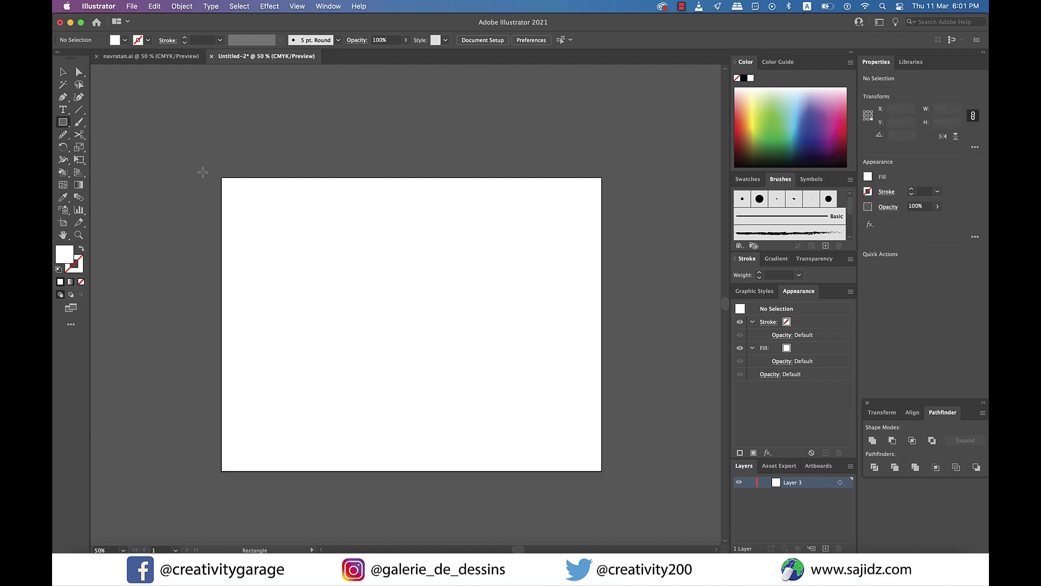
pyautogui.moveTo(222, 179)
pyautogui.mouseDown()
pyautogui.moveTo(356, 302)
pyautogui.moveTo(607, 457)
pyautogui.moveTo(602, 471)
pyautogui.mouseUp()
pyautogui.press('v')
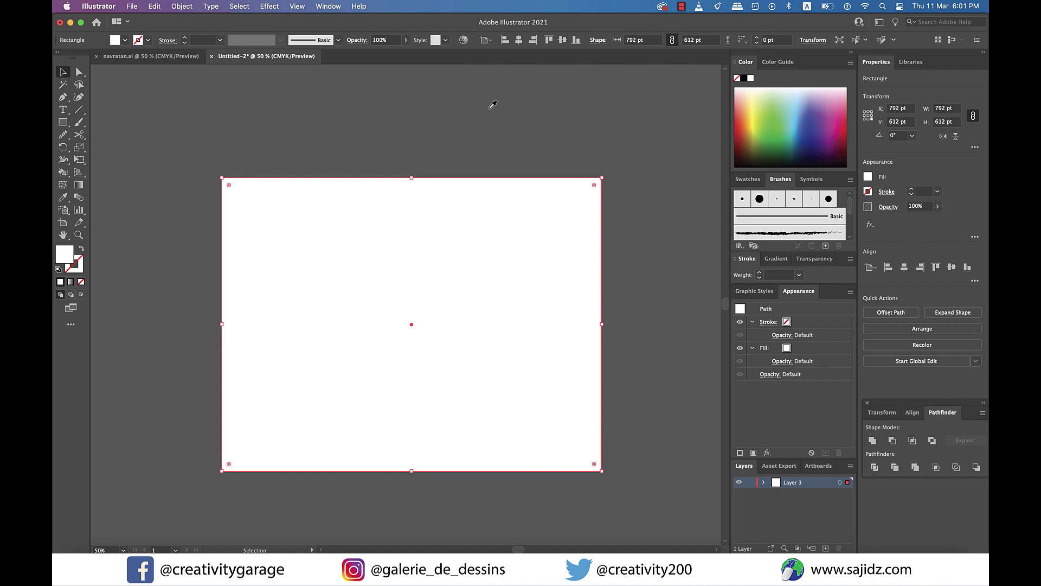
pyautogui.moveTo(797, 134); pyautogui.dragTo(794, 127)
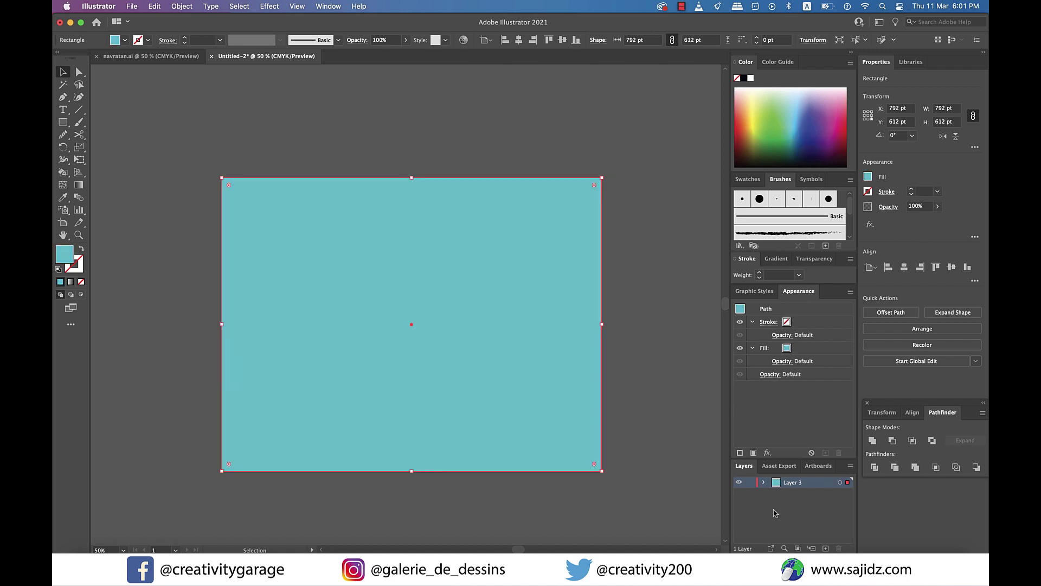
pyautogui.click(750, 482)
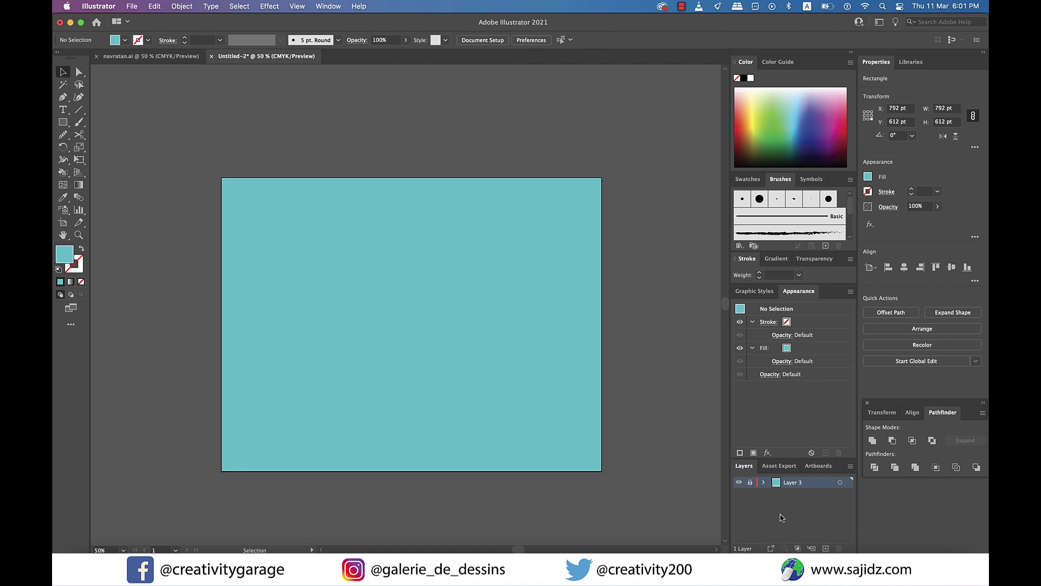
# On a new layer, add the text SHADOW in black bold Poppins on the artboard
pyautogui.click(825, 548)
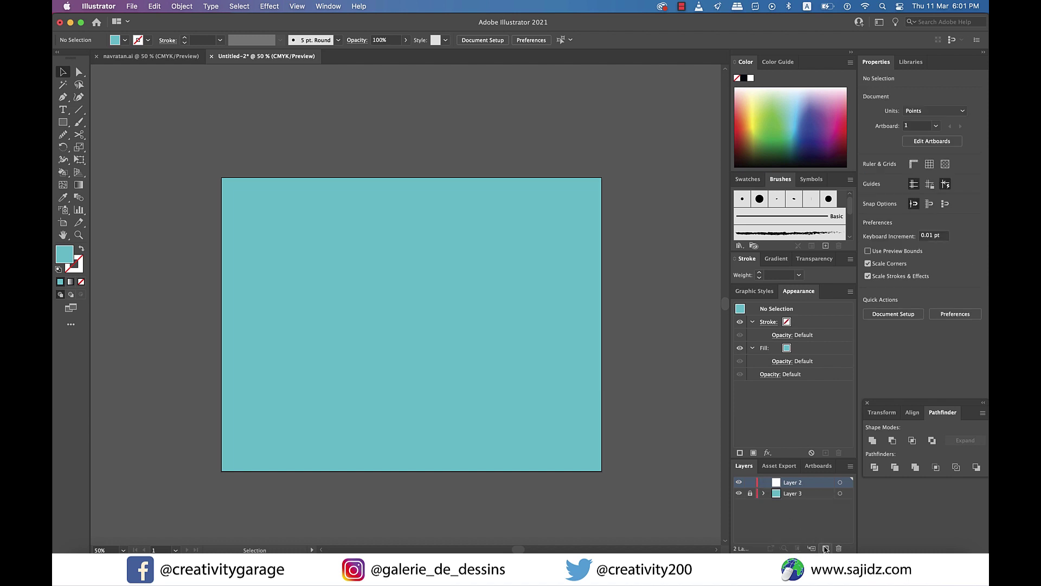
pyautogui.click(63, 135)
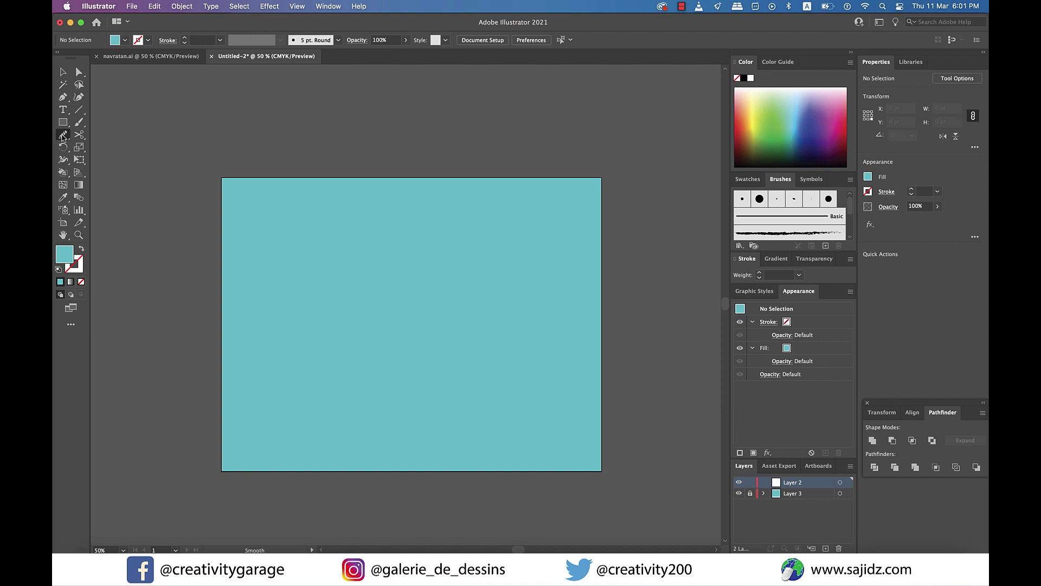
pyautogui.click(63, 109)
pyautogui.click(354, 293)
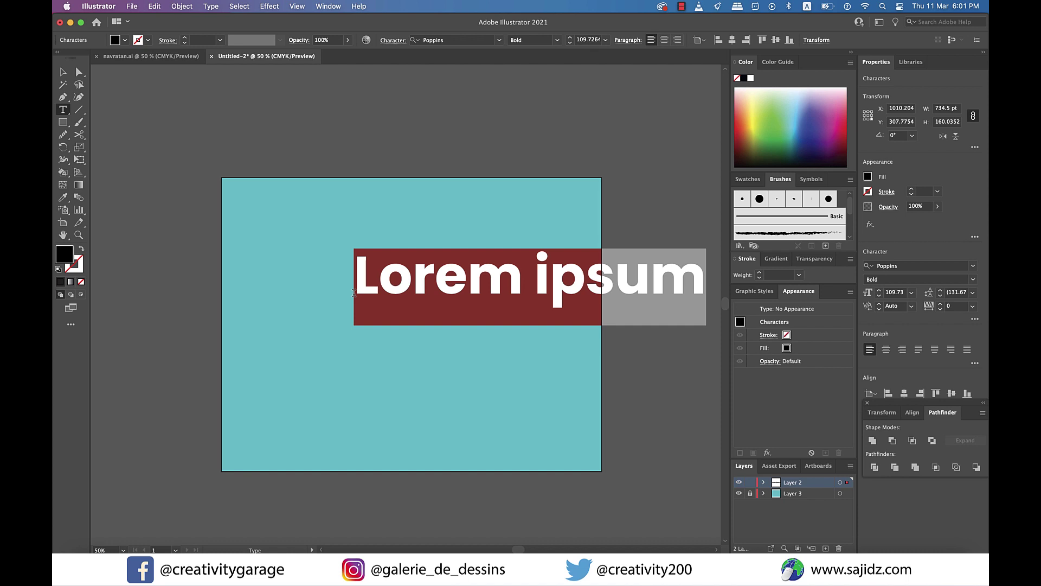
pyautogui.write('SHADOW')
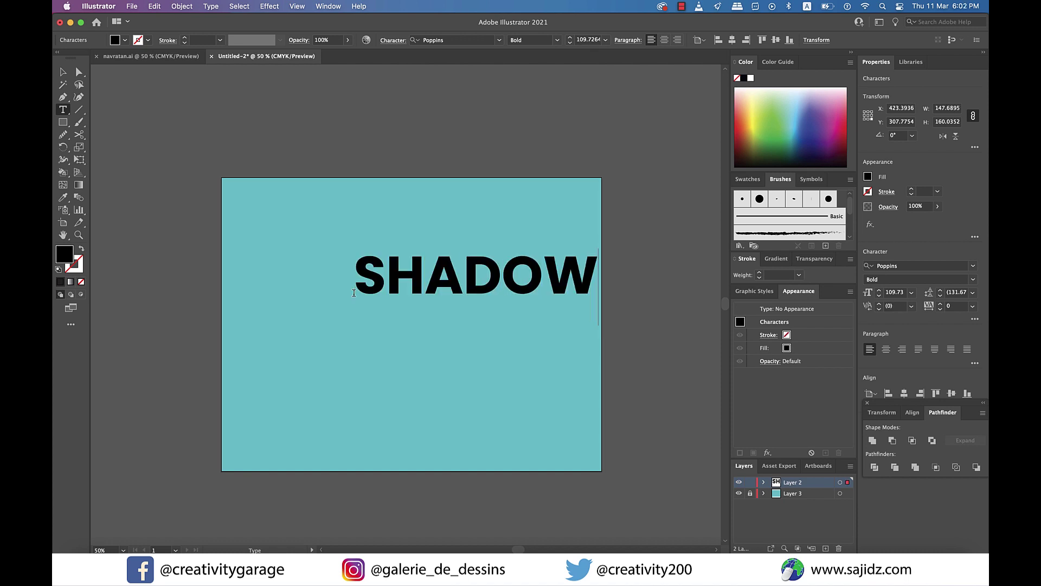
pyautogui.press('Escape')
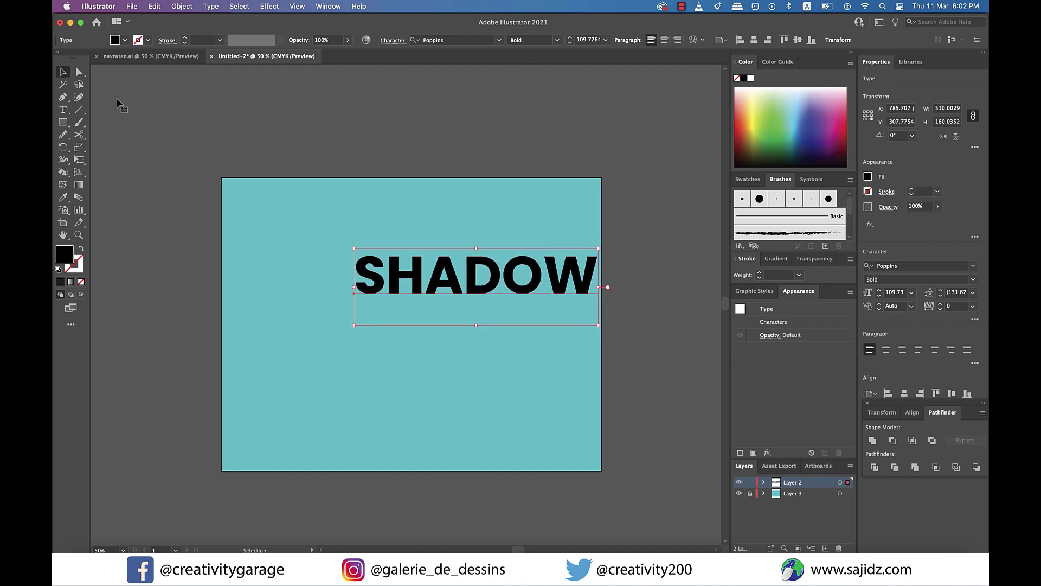
# Shift SHADOW left, enlarge it to 127.55 pt, and stack two copies beneath it
pyautogui.moveTo(554, 288); pyautogui.dragTo(489, 276)
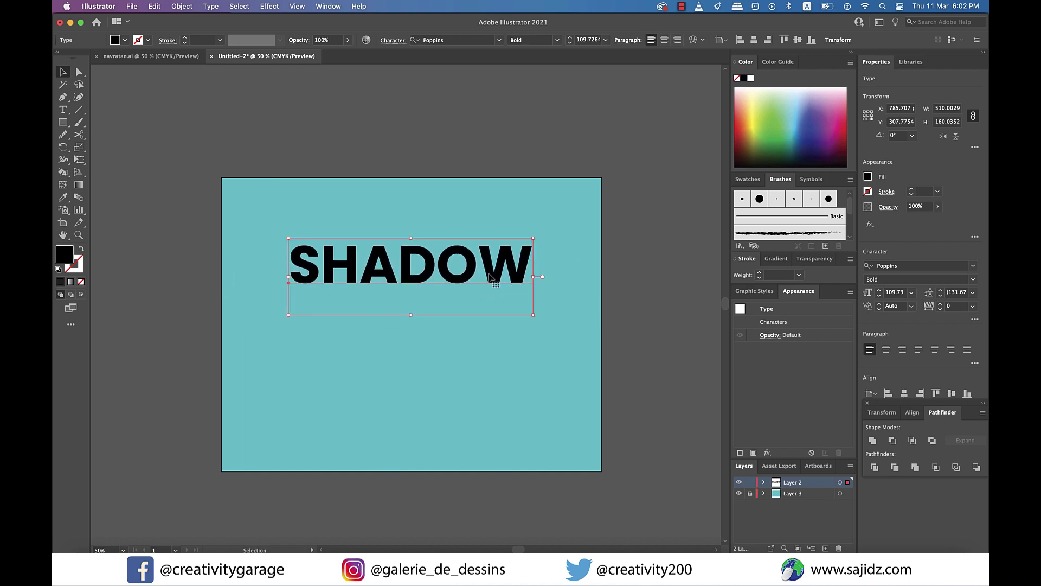
pyautogui.moveTo(533, 315); pyautogui.dragTo(569, 325)
pyautogui.moveTo(534, 291); pyautogui.dragTo(505, 369)
pyautogui.click(463, 275)
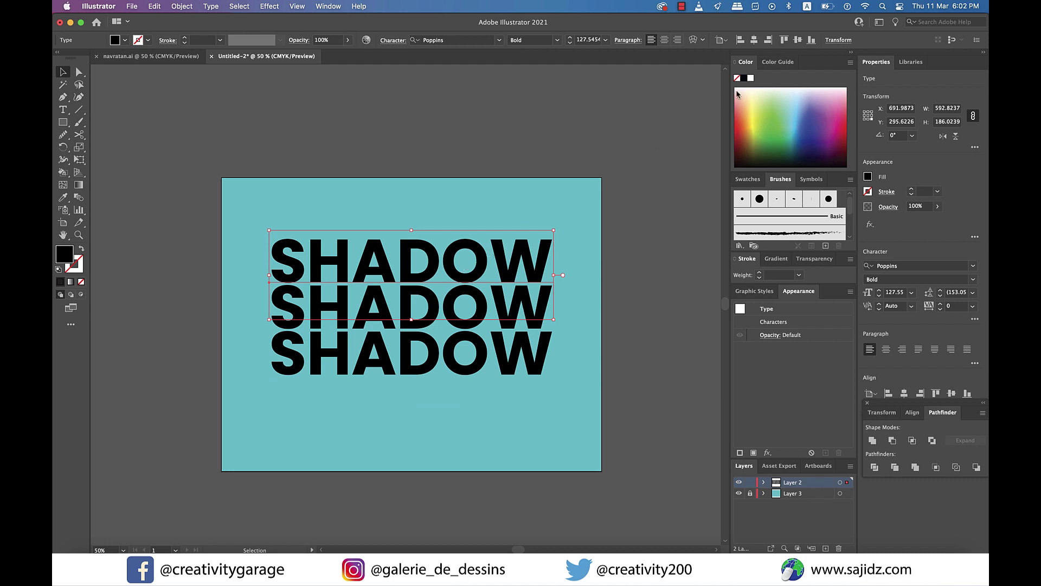
# Make the top SHADOW white and give the bottom SHADOW the background teal
pyautogui.click(750, 79)
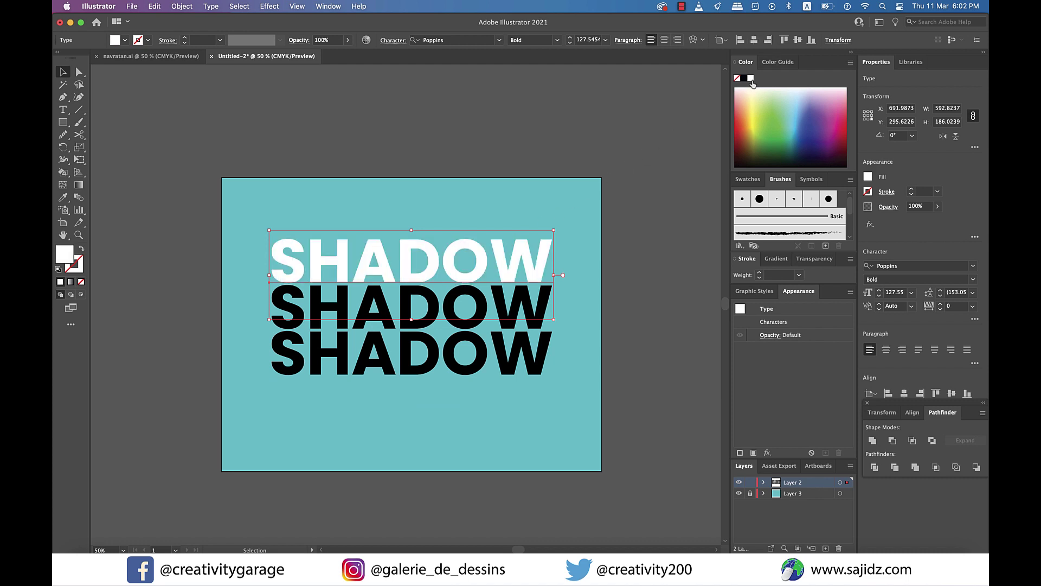
pyautogui.click(532, 326)
pyautogui.click(63, 198)
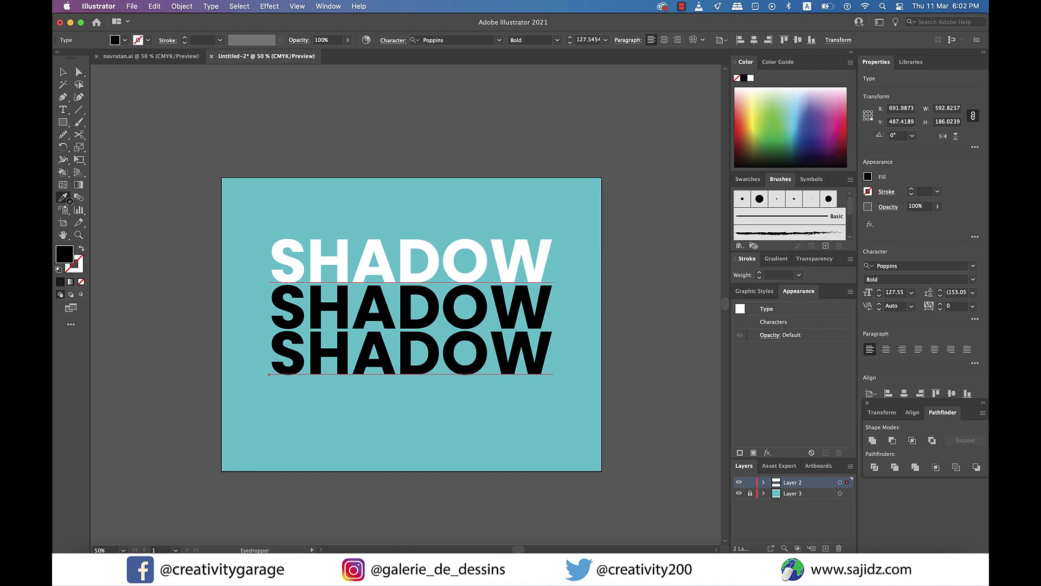
pyautogui.click(591, 341)
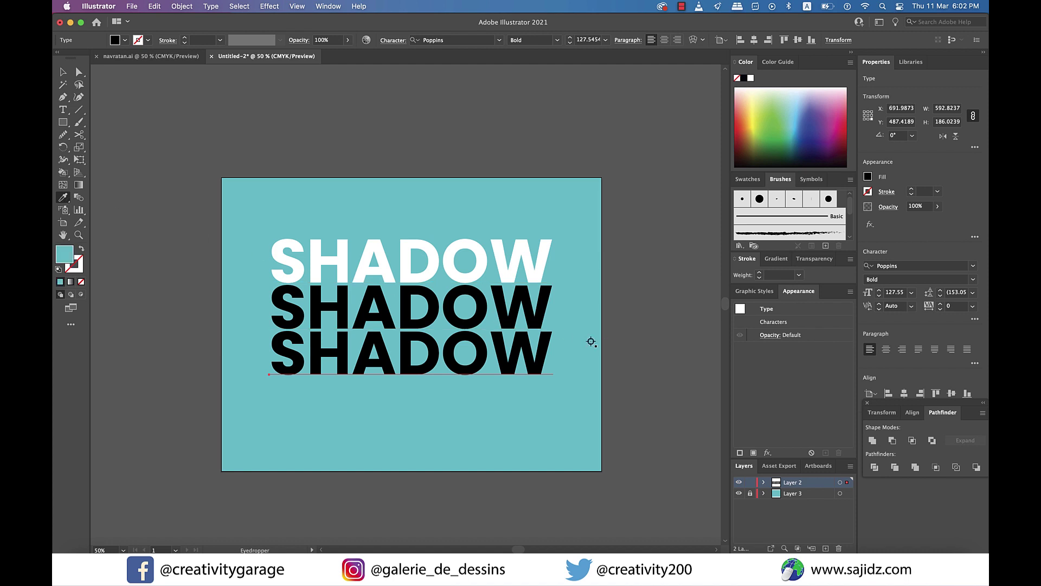
# Darken the bottom SHADOW's teal fill to Brightness 43
pyautogui.click(64, 72)
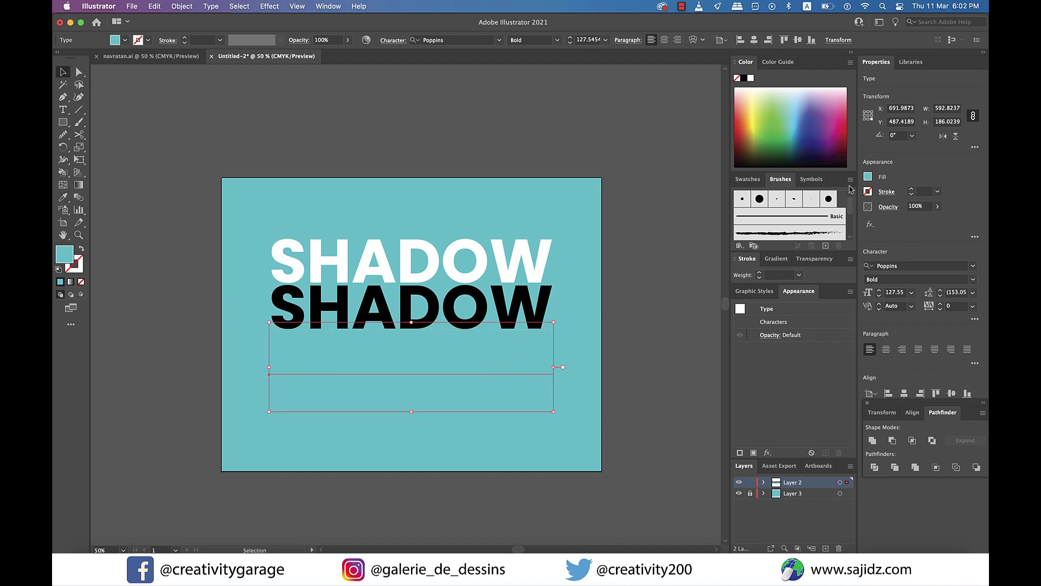
pyautogui.click(868, 177)
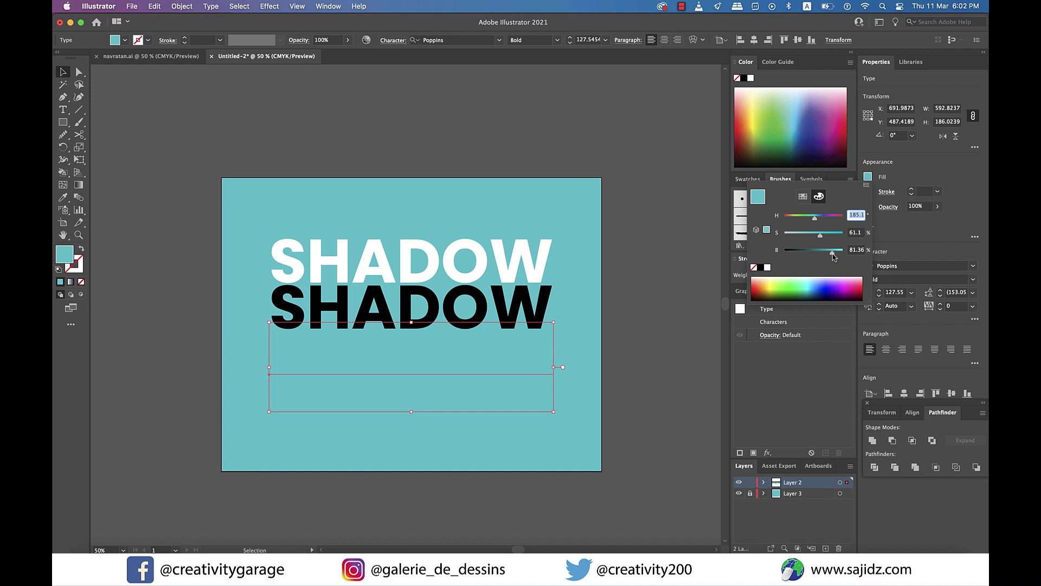
pyautogui.moveTo(834, 256); pyautogui.dragTo(808, 258)
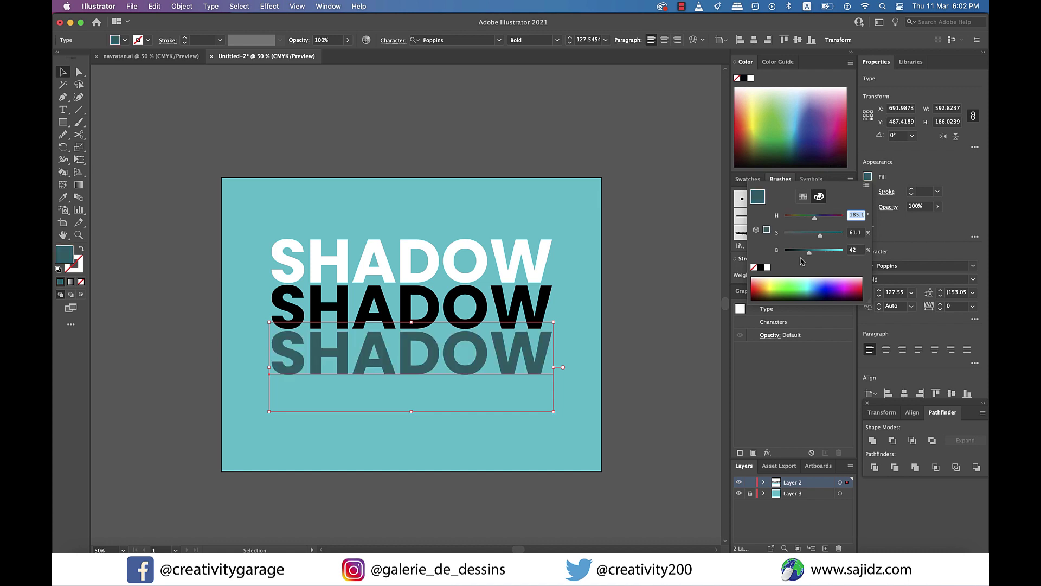
pyautogui.press('Return')
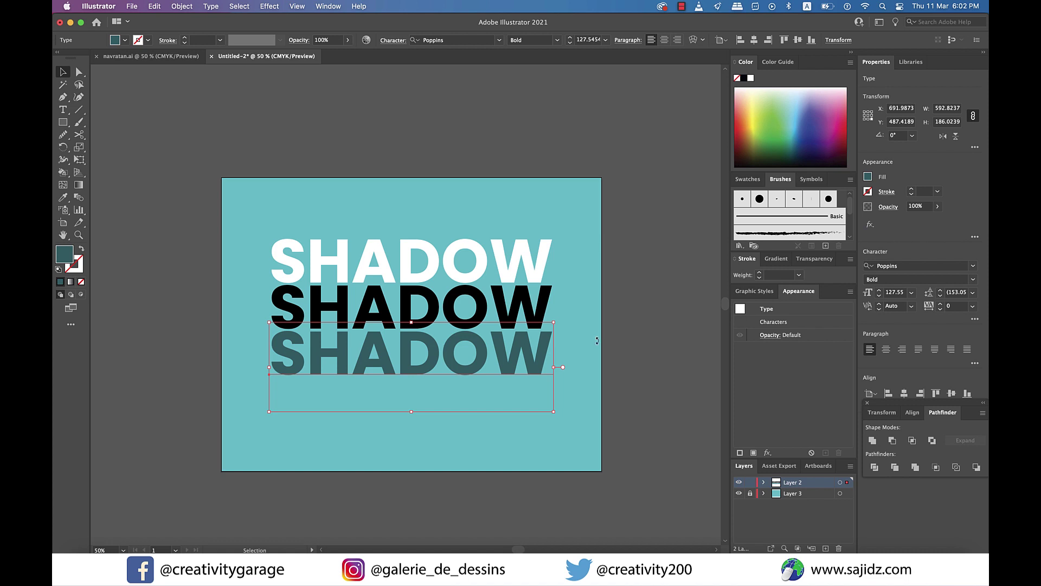
# Give the middle SHADOW the bottom's dark teal, then raise its brightness to a lighter teal
pyautogui.click(542, 308)
pyautogui.click(64, 198)
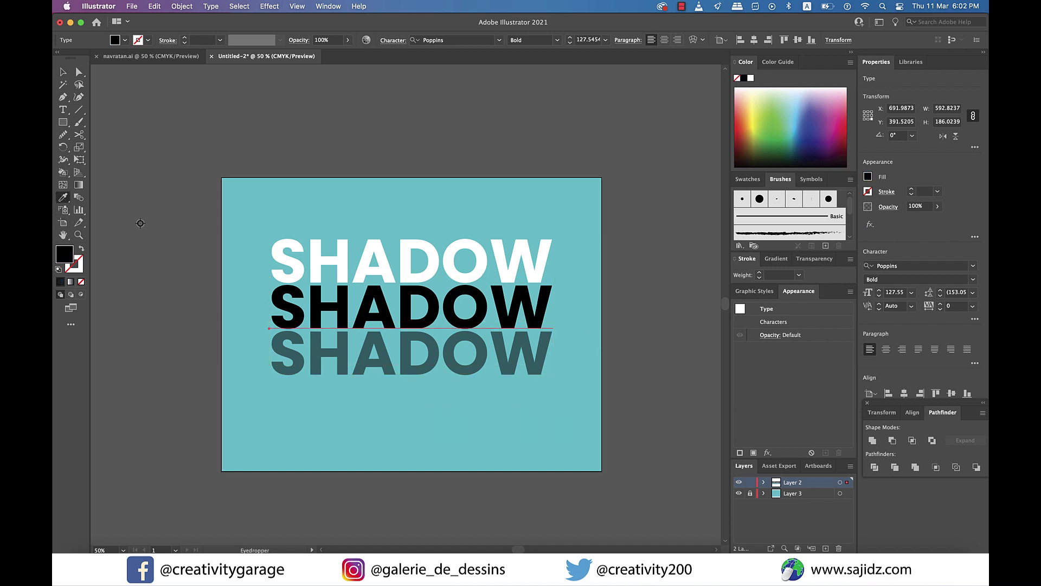
pyautogui.click(523, 369)
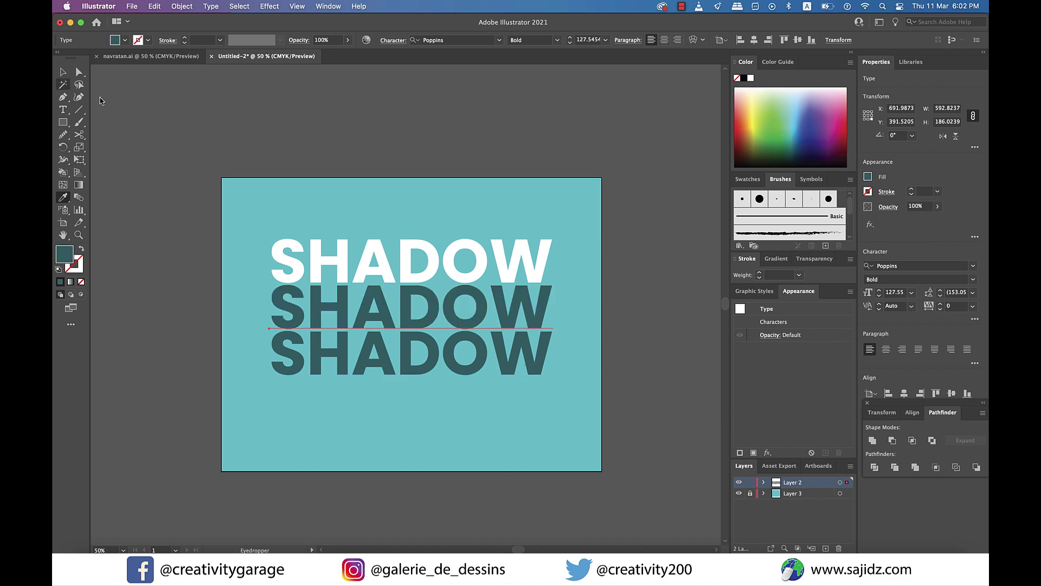
pyautogui.click(63, 72)
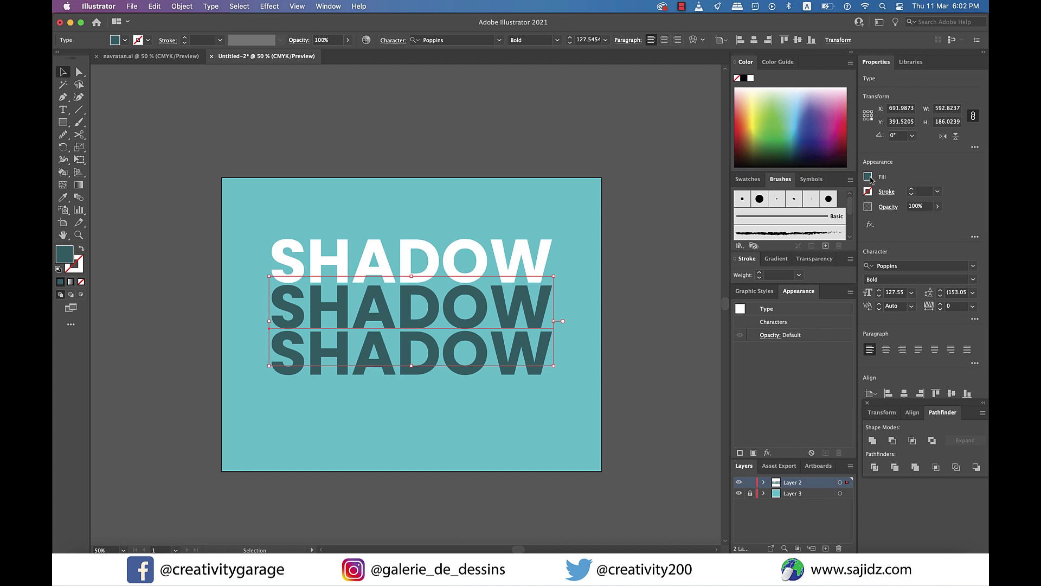
pyautogui.click(870, 179)
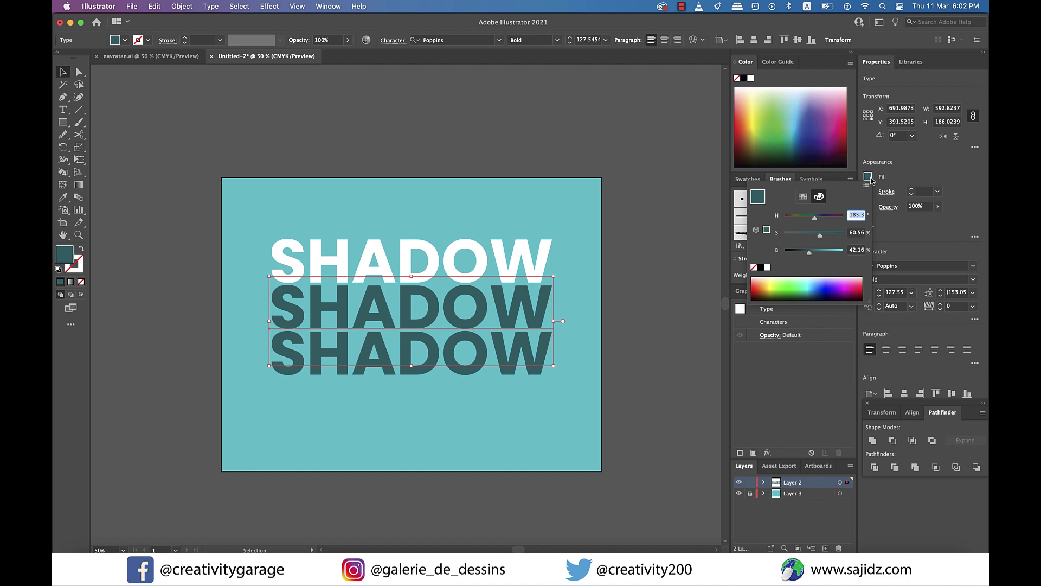
pyautogui.moveTo(810, 257); pyautogui.dragTo(821, 257)
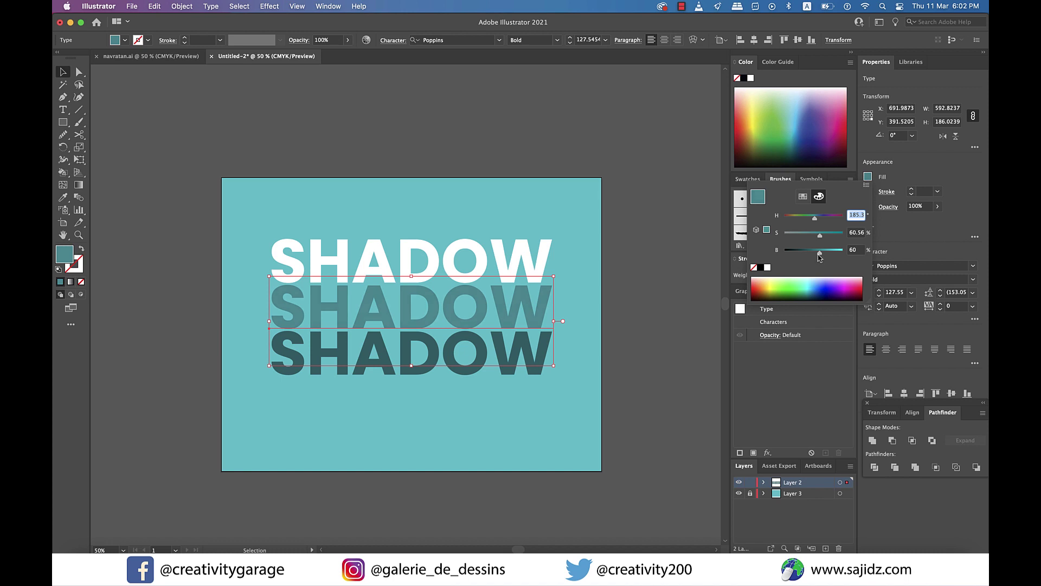
pyautogui.click(159, 115)
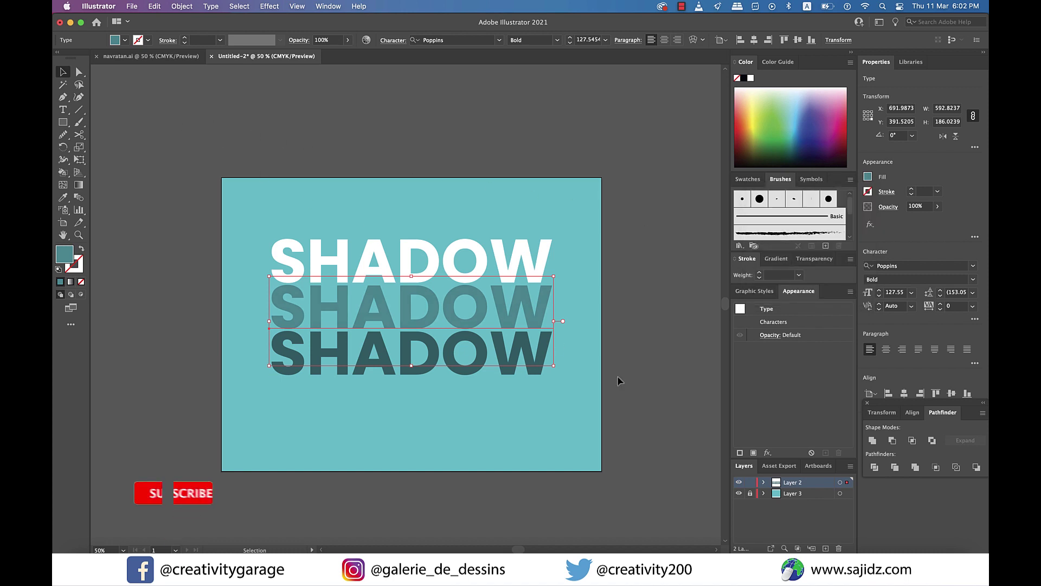
# Select the bottom and middle SHADOW texts together
pyautogui.click(619, 379)
pyautogui.click(538, 330)
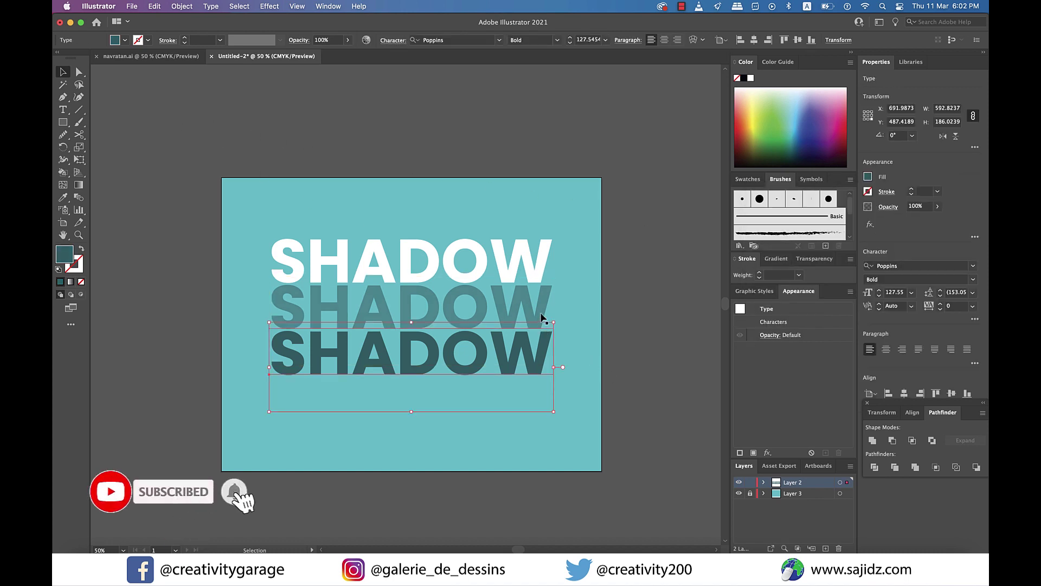
pyautogui.keyDown('shift'); pyautogui.click(541, 319); pyautogui.keyUp('shift')
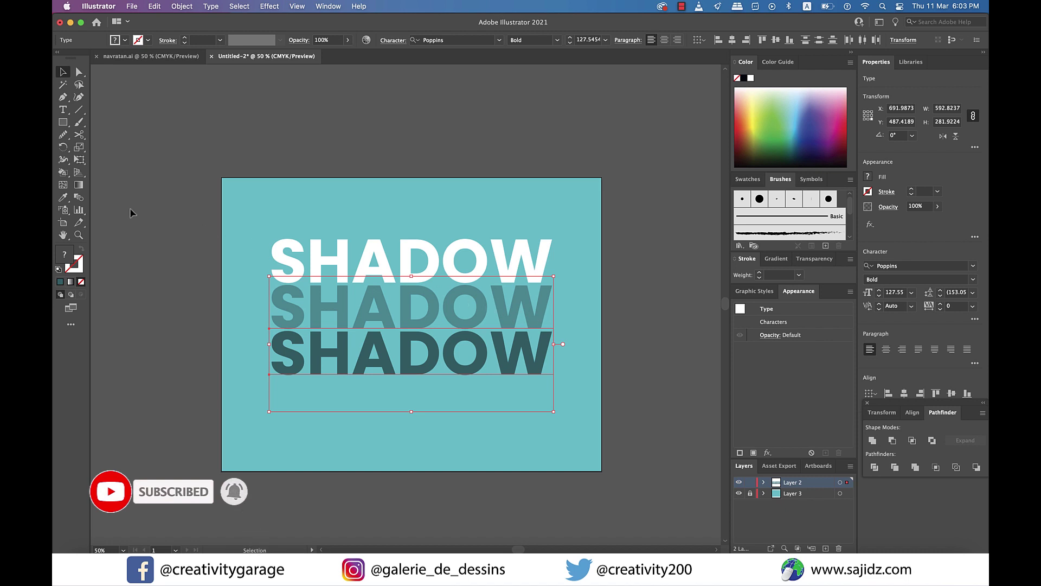
# Blend the middle SHADOW into the bottom SHADOW with the Blend tool
pyautogui.click(79, 197)
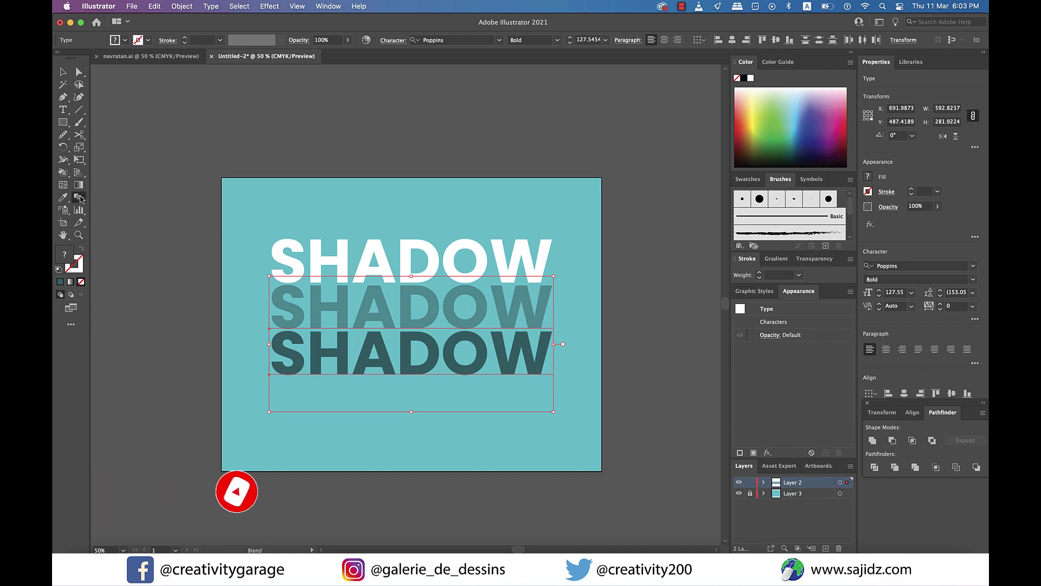
pyautogui.click(419, 317)
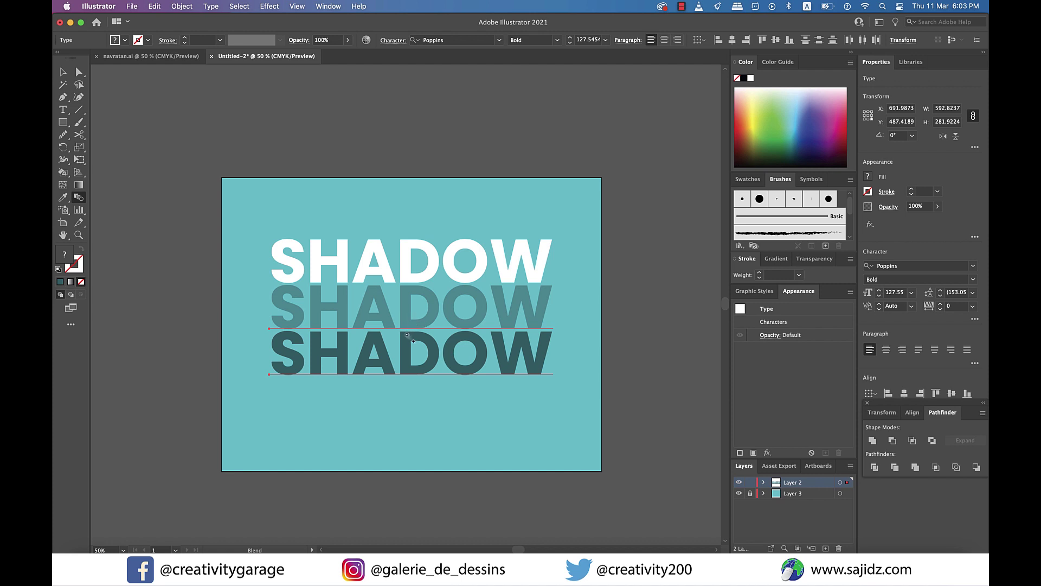
pyautogui.click(407, 335)
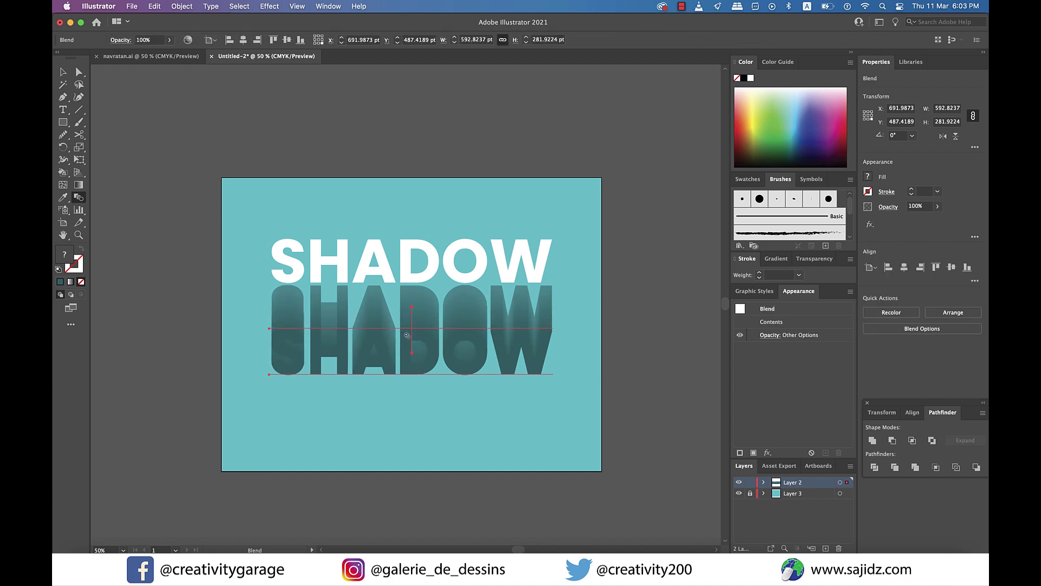
# Set the blend's spacing to 100 specified steps in Blend Options
pyautogui.click(178, 7)
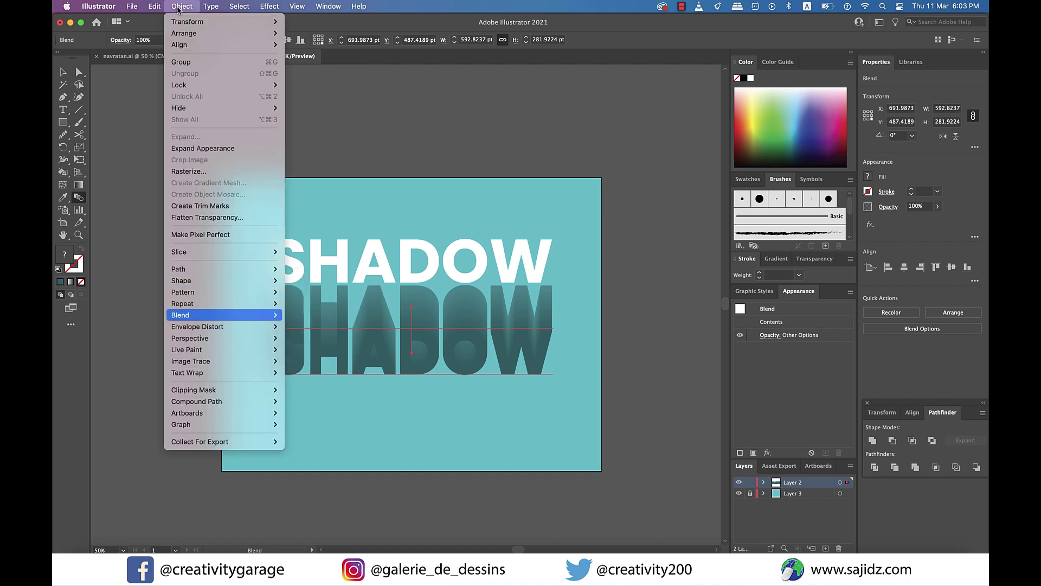
pyautogui.moveTo(228, 315)
pyautogui.click(313, 343)
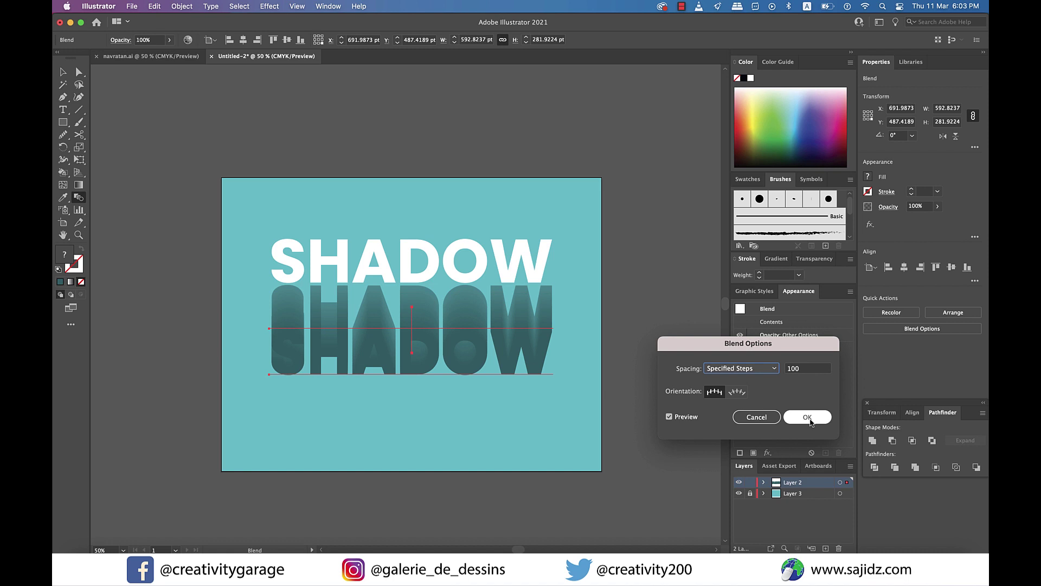
pyautogui.click(808, 417)
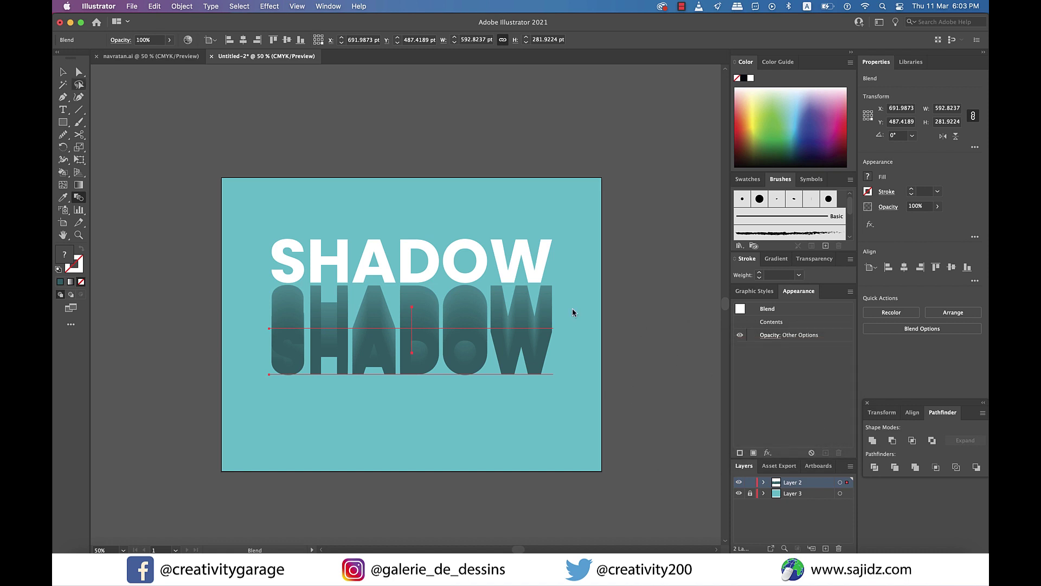
pyautogui.click(63, 72)
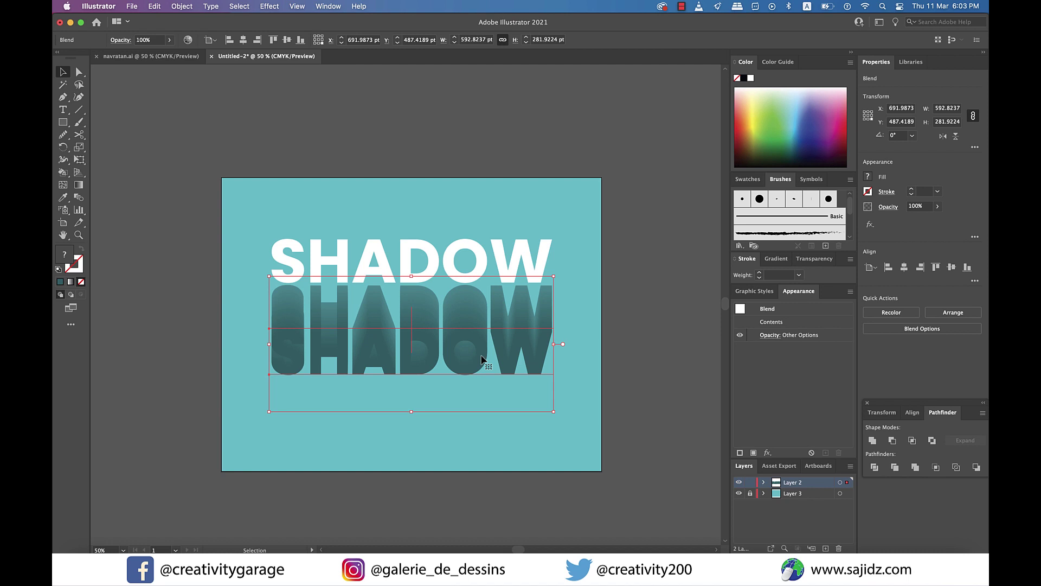
# Inside the blend, shrink the lower SHADOW copy to about 112.54 pt and bring the upper copy to front
pyautogui.doubleClick(481, 358)
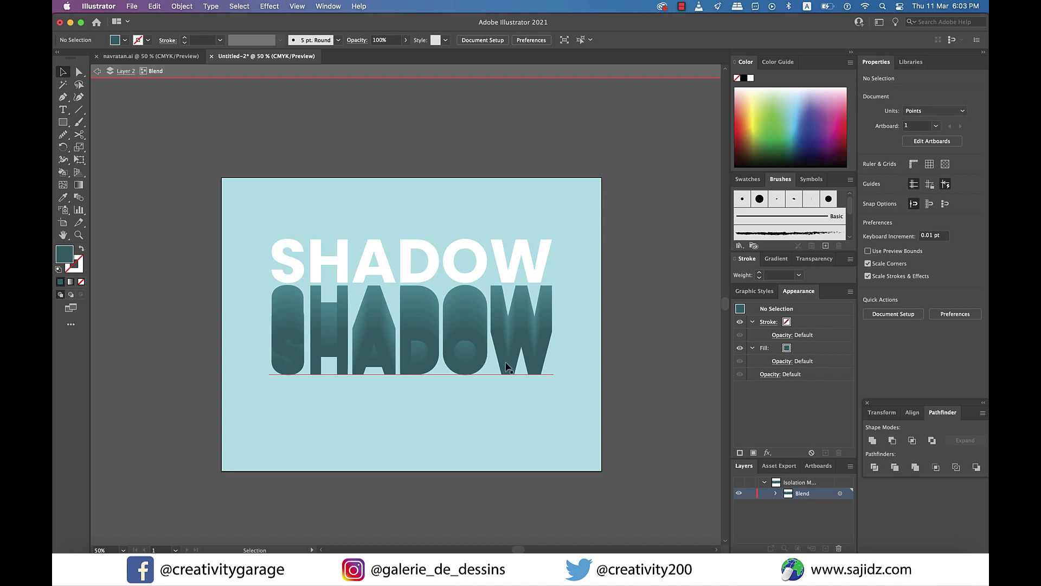
pyautogui.click(537, 373)
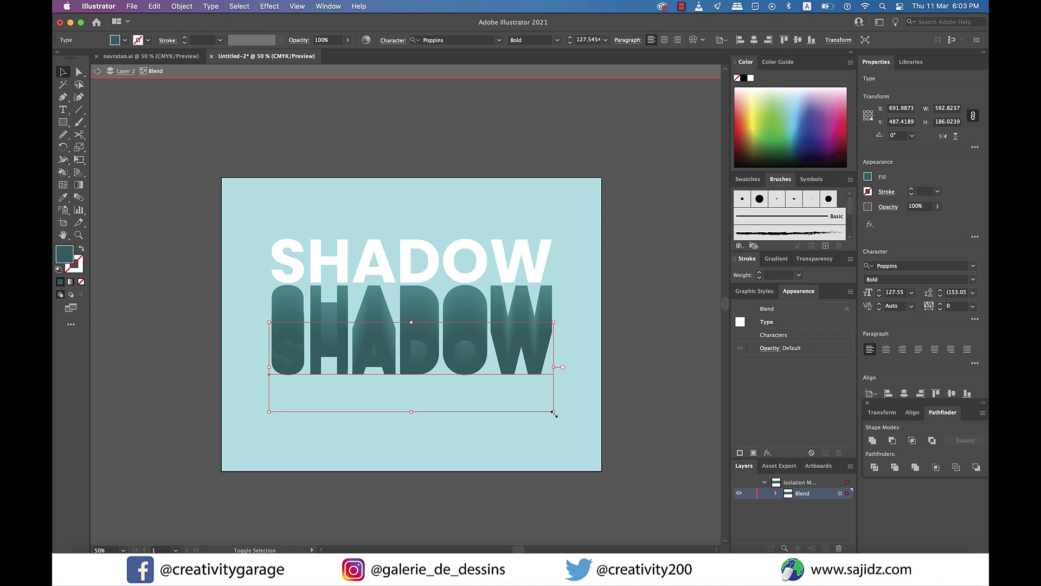
pyautogui.moveTo(553, 414); pyautogui.dragTo(552, 415)
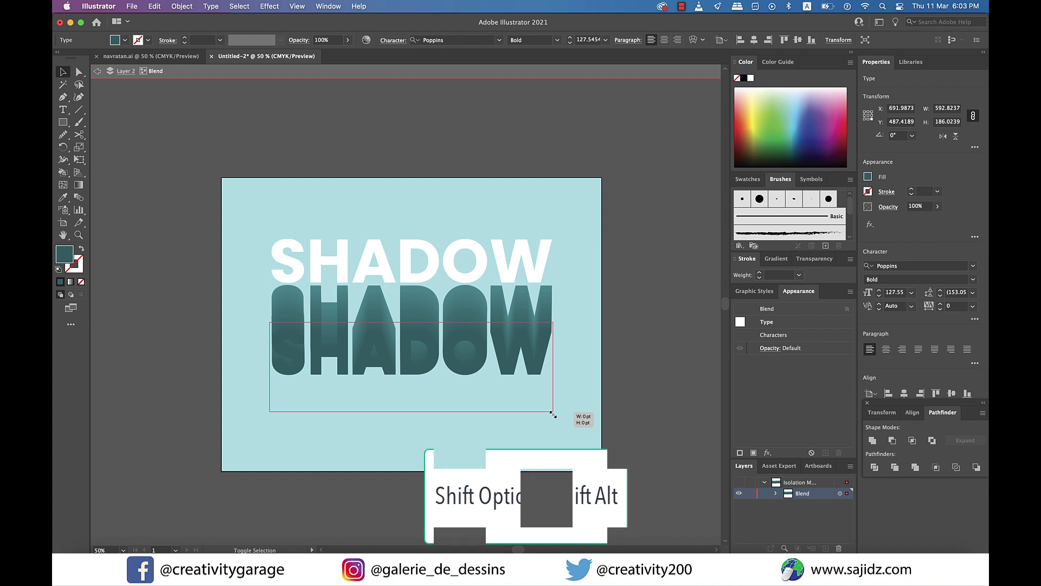
pyautogui.moveTo(553, 414); pyautogui.dragTo(538, 411)
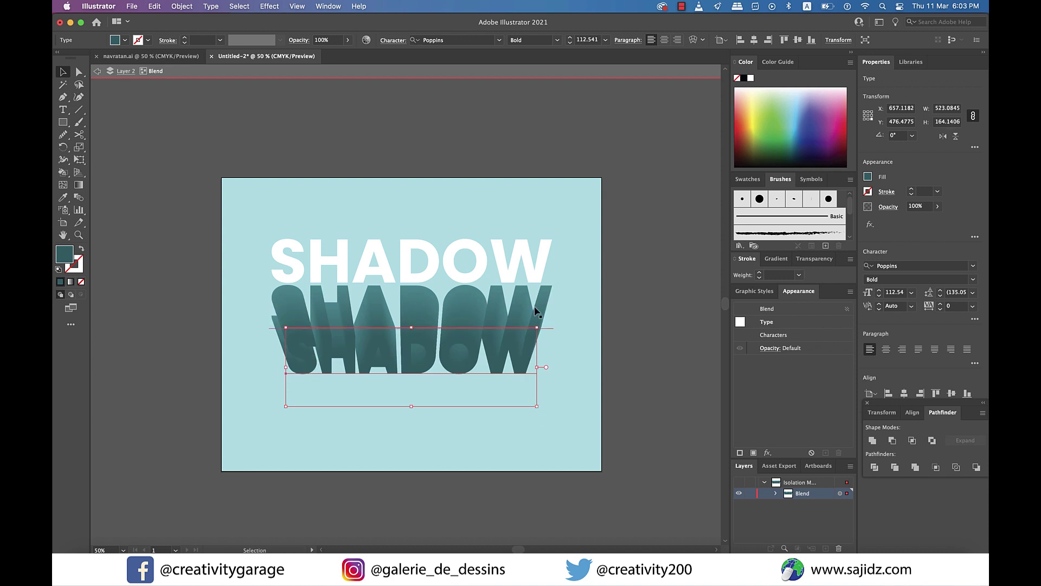
pyautogui.press('super+z')
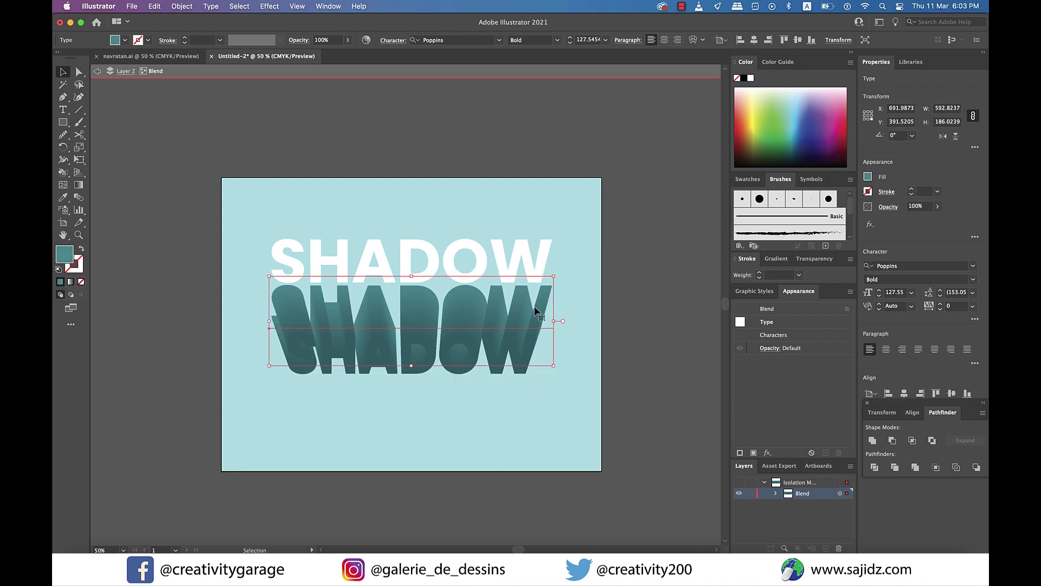
pyautogui.press('shift+super+bracketright')
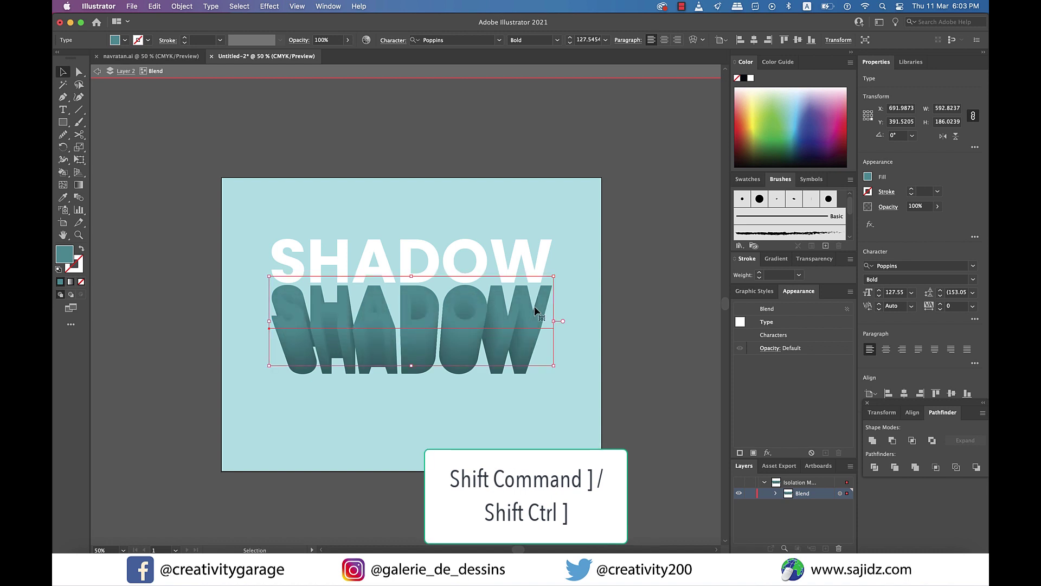
# Warp the lower SHADOW copy with a 9% horizontal Arc envelope, then exit the blend
pyautogui.click(520, 373)
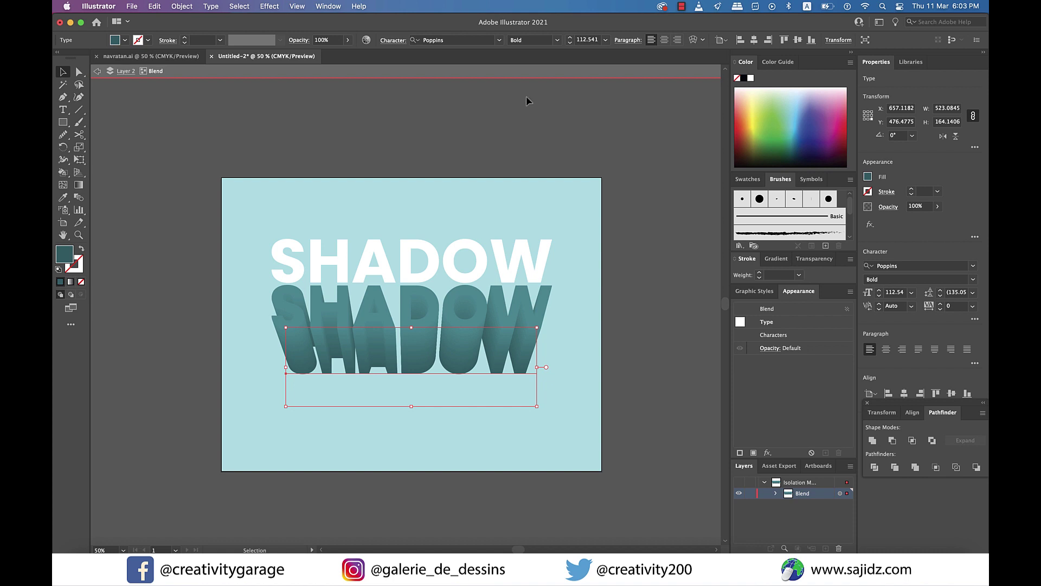
pyautogui.click(693, 40)
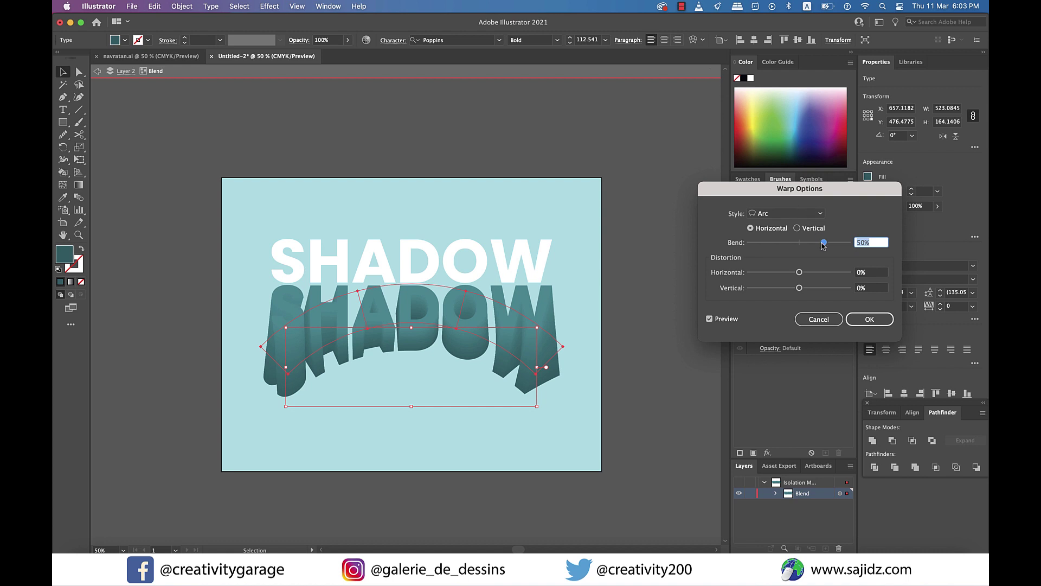
pyautogui.moveTo(824, 246); pyautogui.dragTo(803, 244)
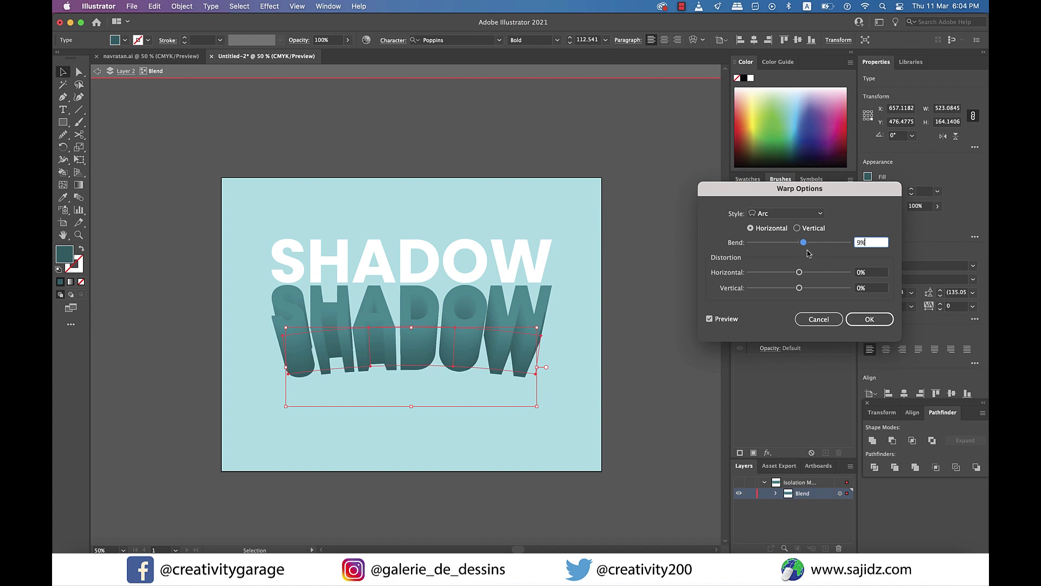
pyautogui.click(867, 320)
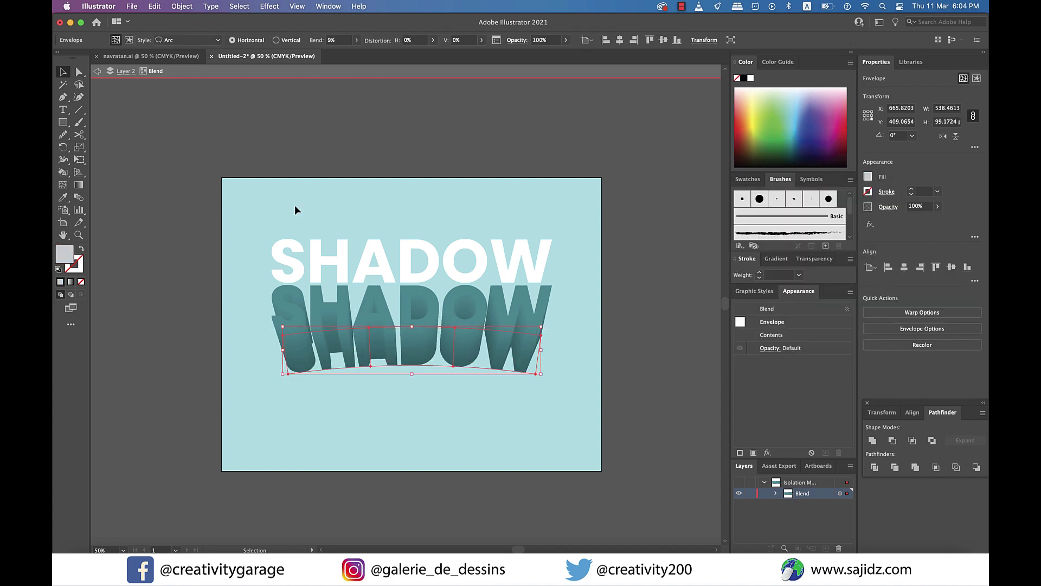
pyautogui.click(98, 71)
pyautogui.click(98, 71)
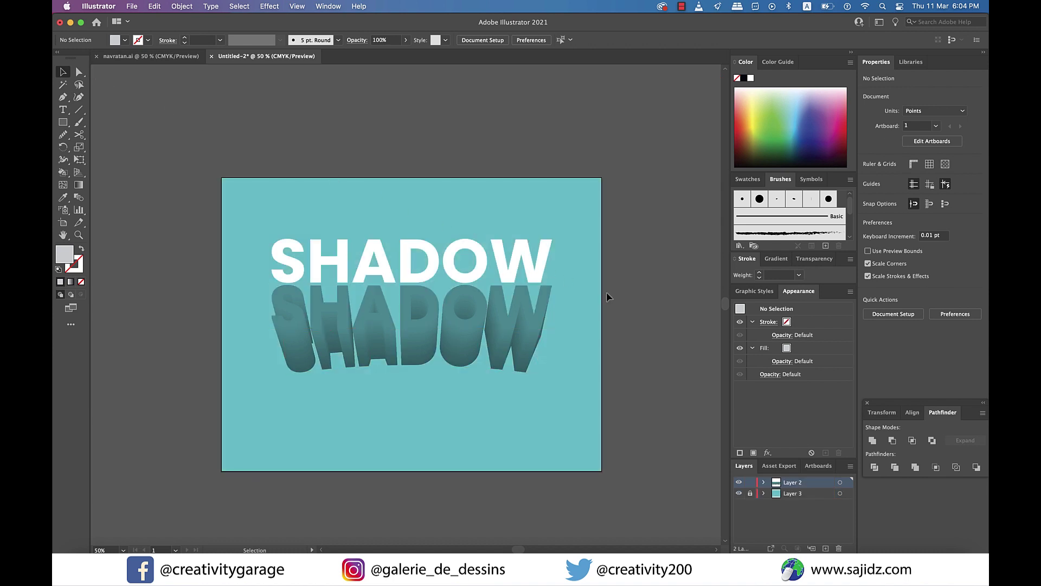
# Lower the white SHADOW text onto the top of the teal extrusion and deselect
pyautogui.moveTo(533, 269)
pyautogui.mouseDown()
pyautogui.moveTo(553, 282)
pyautogui.moveTo(538, 275)
pyautogui.mouseUp()
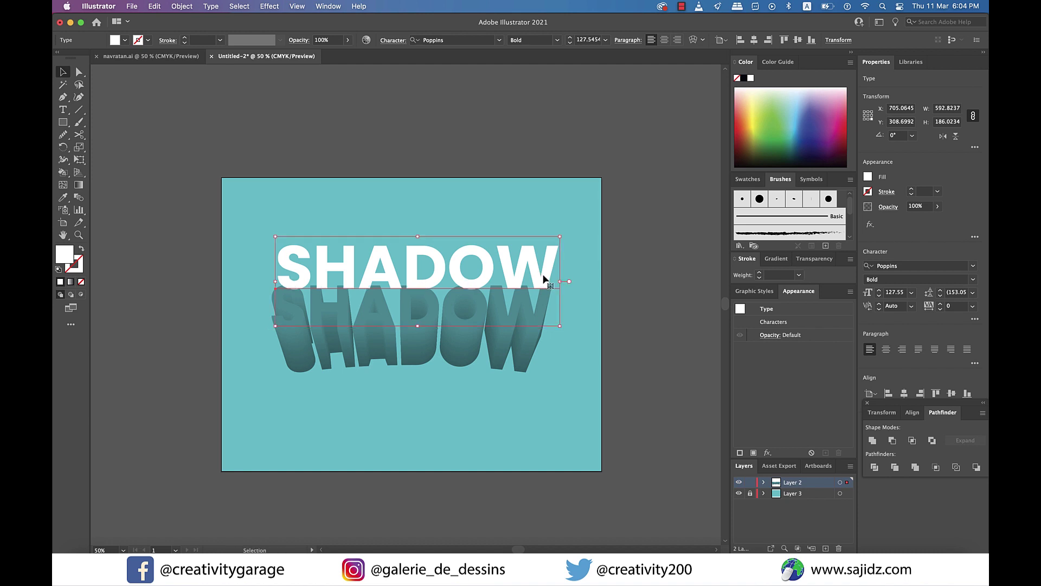
pyautogui.moveTo(542, 281); pyautogui.dragTo(538, 316)
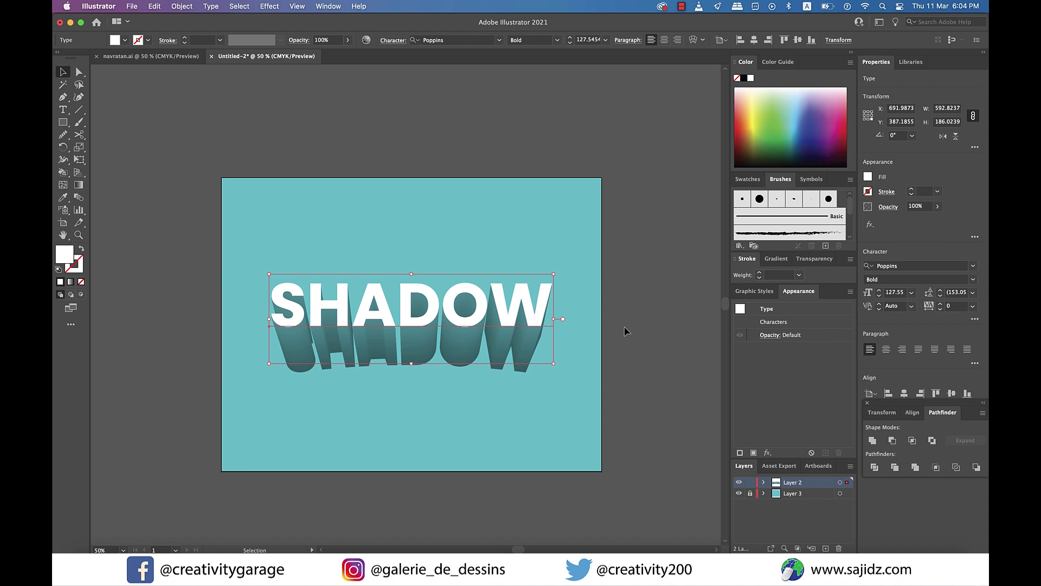
pyautogui.click(665, 337)
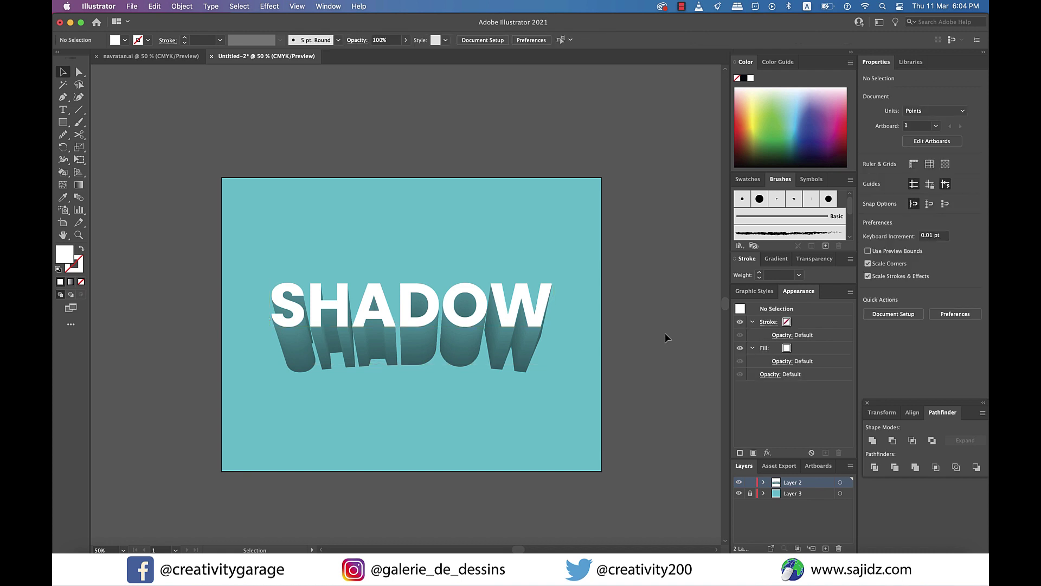
# Draw a rectangle over the bottom of the SHADOW text and round its ends fully into a pill
pyautogui.press('m')
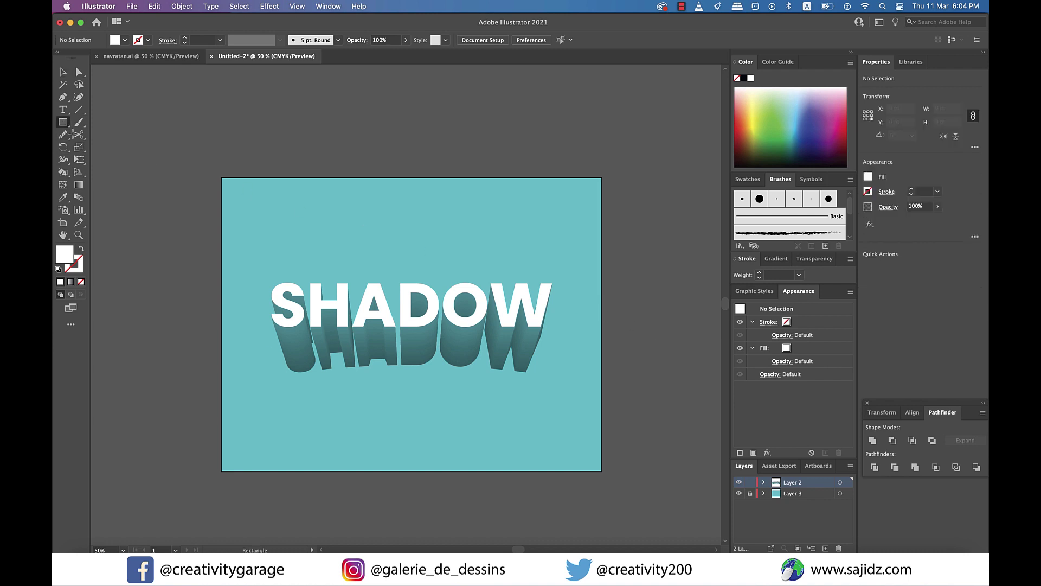
pyautogui.moveTo(260, 325); pyautogui.dragTo(559, 394)
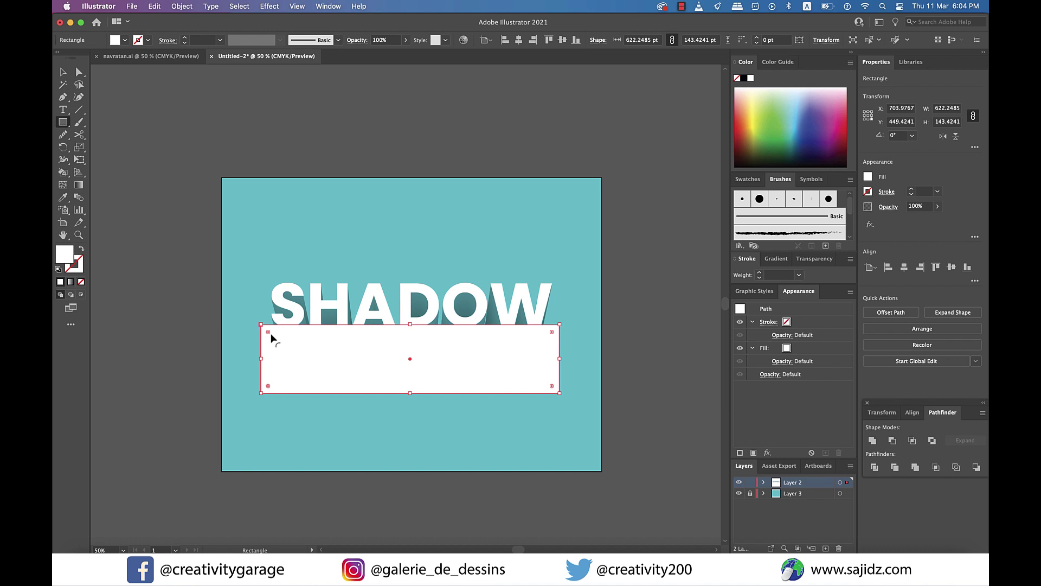
pyautogui.moveTo(270, 338); pyautogui.dragTo(373, 394)
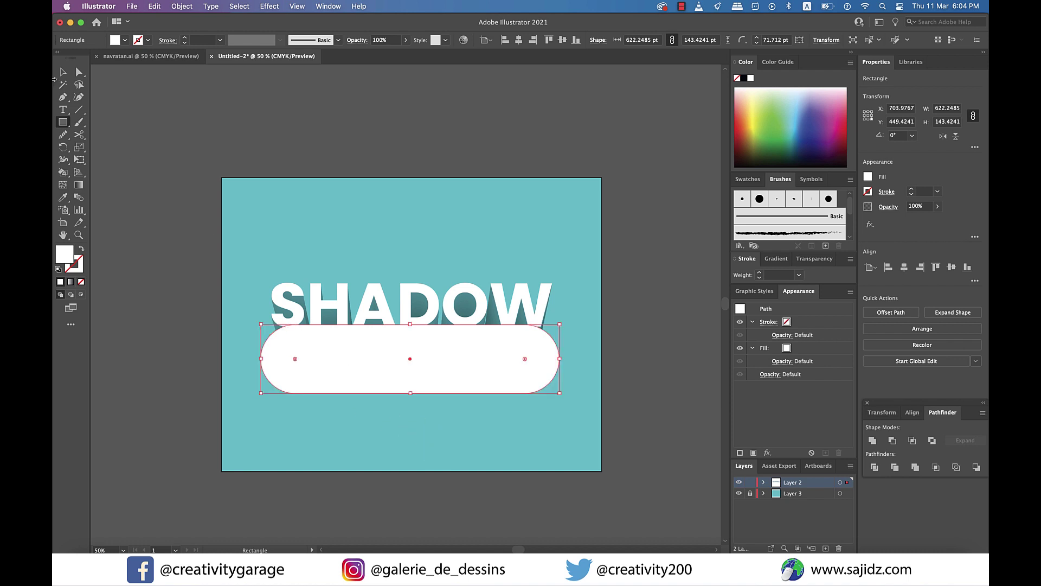
# Nudge the pill slightly right and down, fill it dark teal, and set its opacity to 44%
pyautogui.click(64, 197)
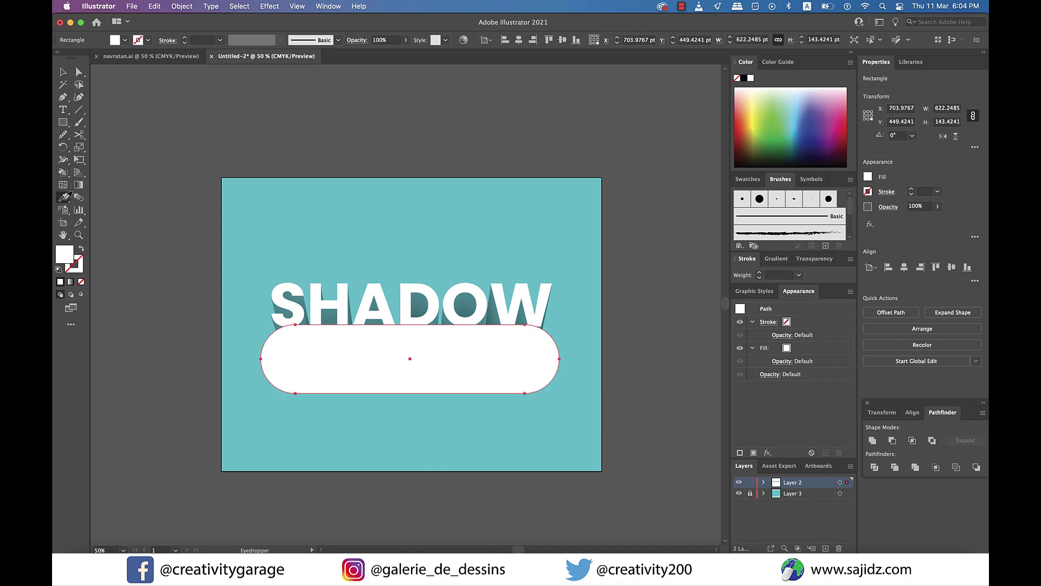
pyautogui.click(62, 72)
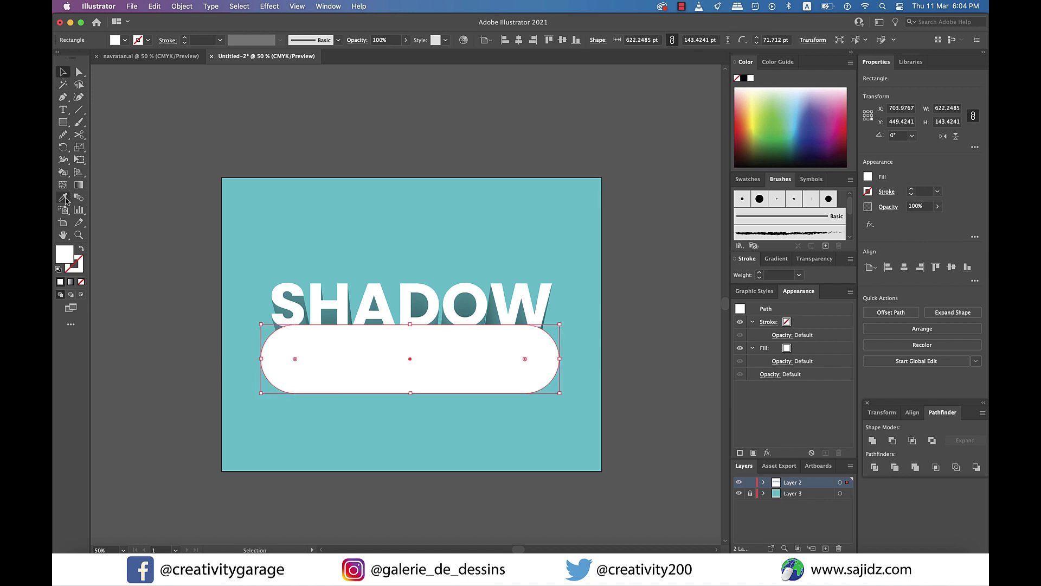
pyautogui.moveTo(380, 368); pyautogui.dragTo(384, 371)
pyautogui.click(795, 139)
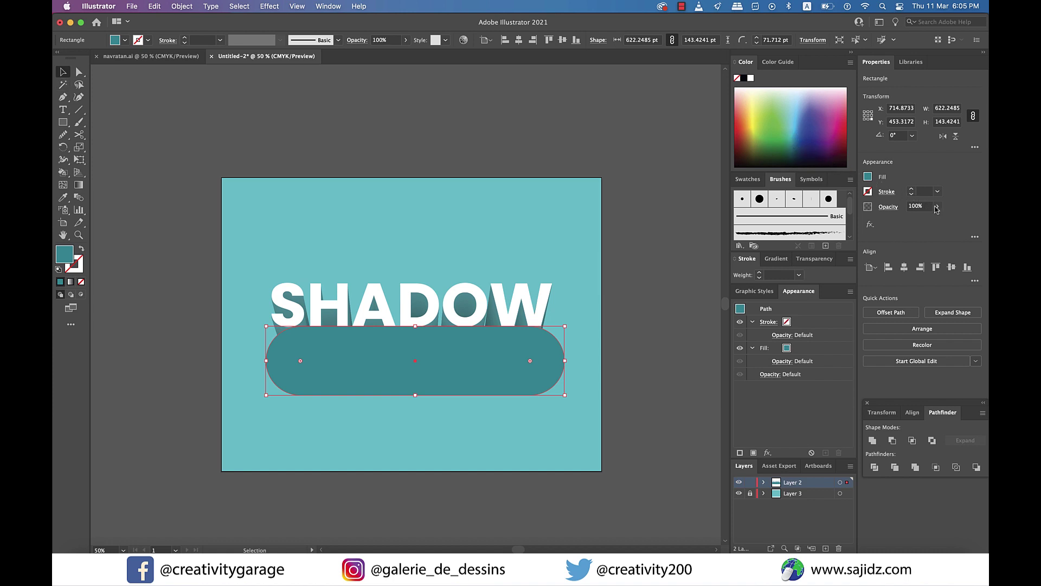
pyautogui.click(937, 207)
pyautogui.click(903, 221)
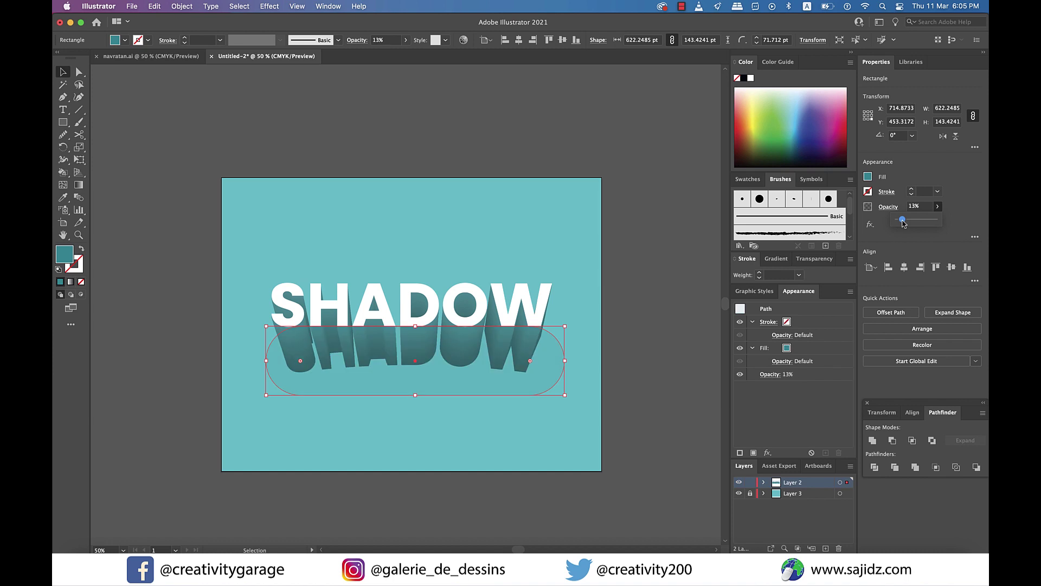
pyautogui.moveTo(903, 222); pyautogui.dragTo(916, 224)
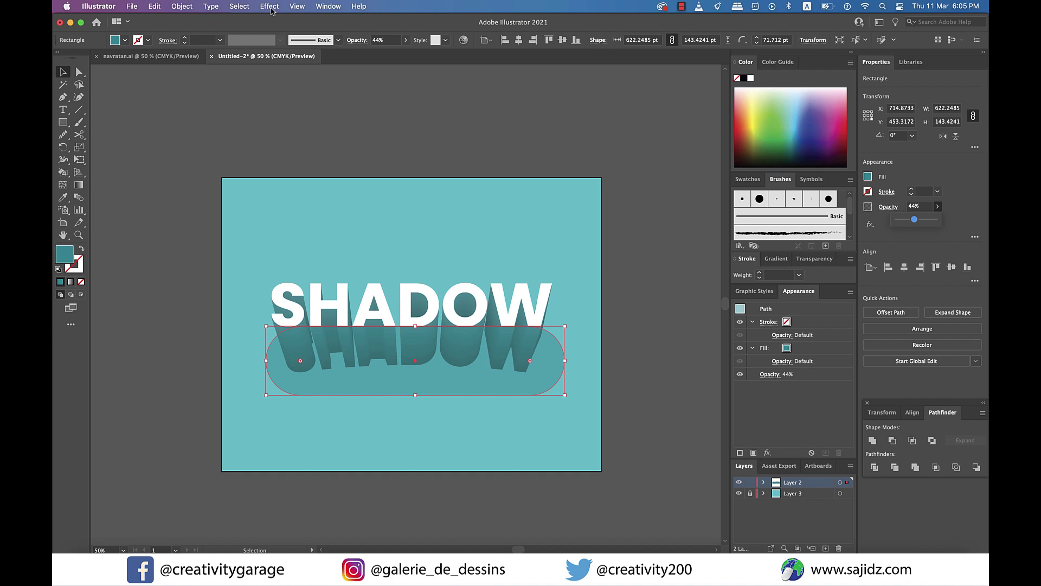
# Apply a Gaussian Blur with a radius of about 67.9 pixels to the pill, then deselect it
pyautogui.click(270, 6)
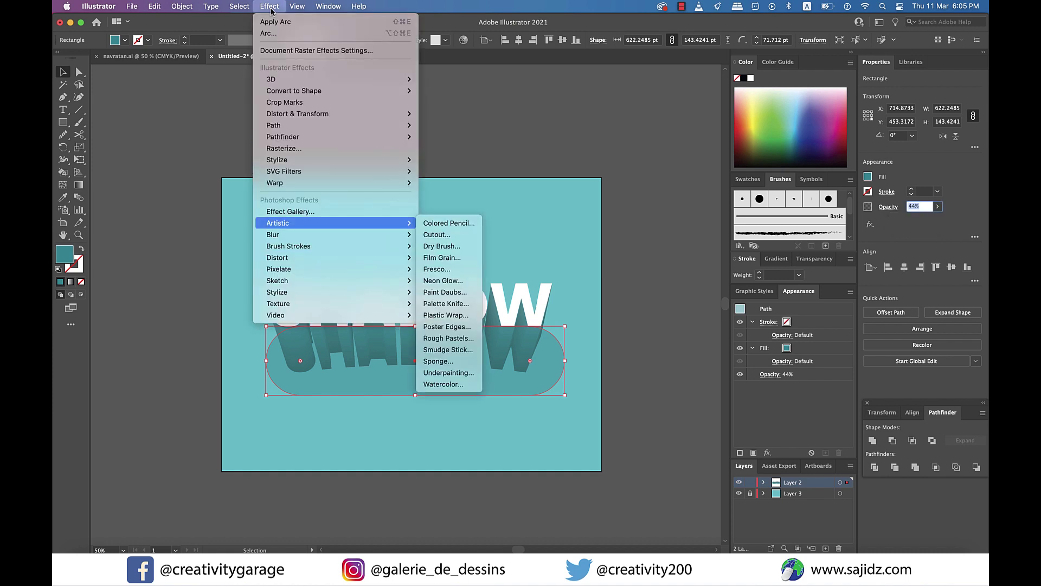
pyautogui.moveTo(293, 235)
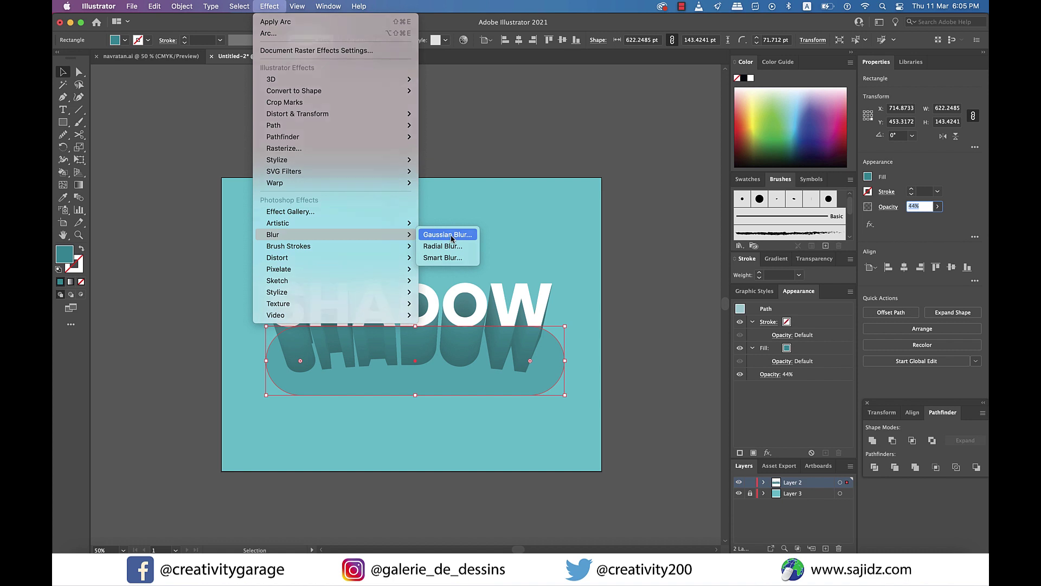
pyautogui.click(449, 235)
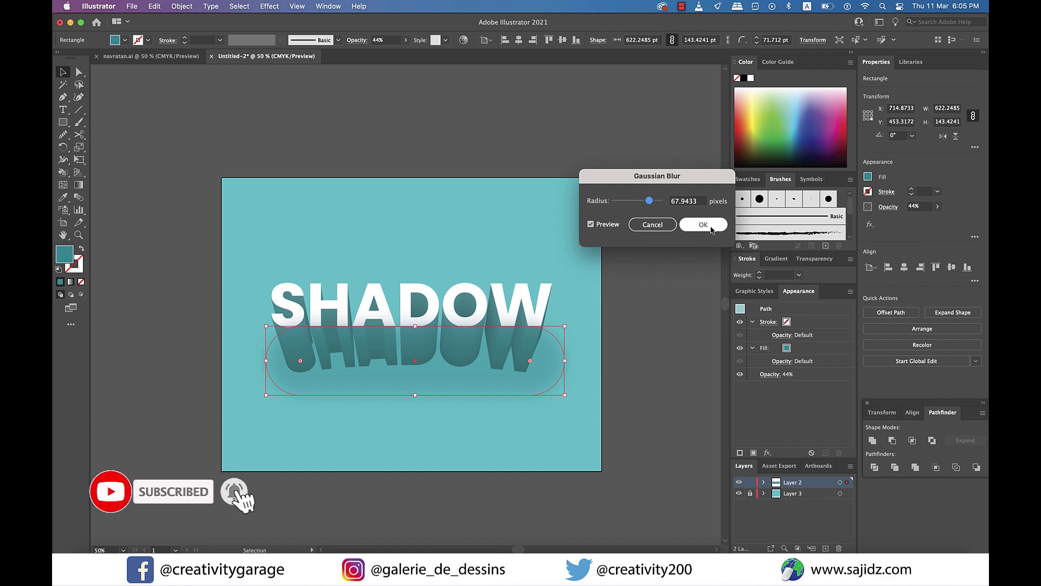
pyautogui.click(711, 229)
pyautogui.click(632, 275)
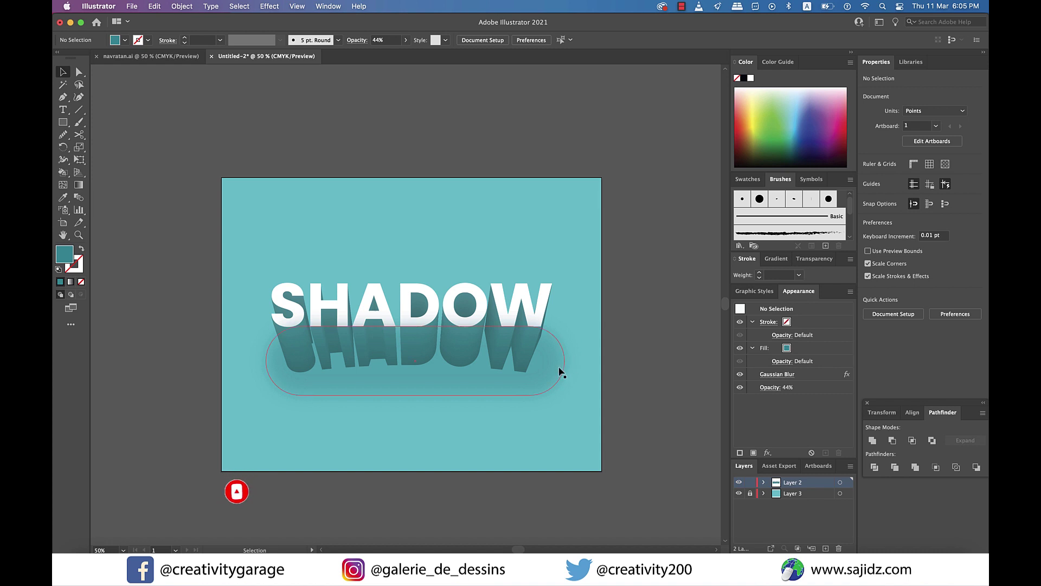
# Move the blurred shadow about 16 pt up and slightly left beneath the extrusion, then deselect
pyautogui.moveTo(545, 382); pyautogui.dragTo(544, 372)
pyautogui.click(646, 353)
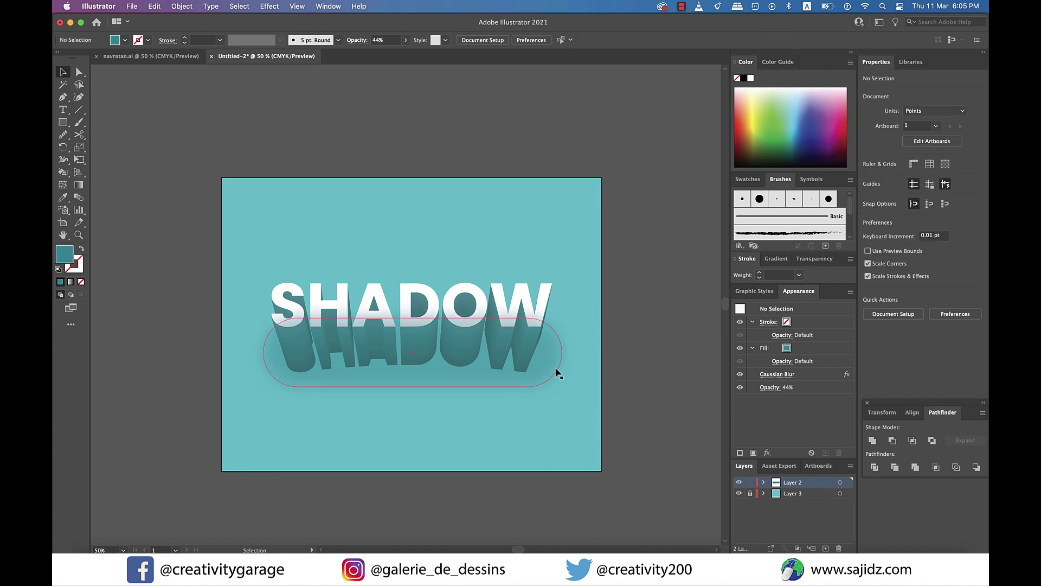
pyautogui.click(495, 379)
pyautogui.press('super')
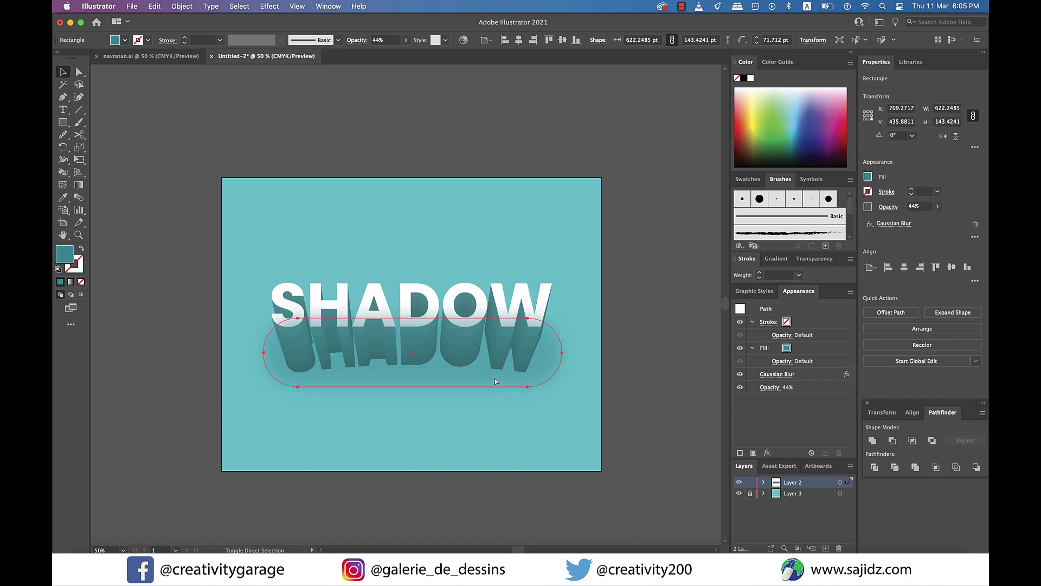
pyautogui.click(646, 366)
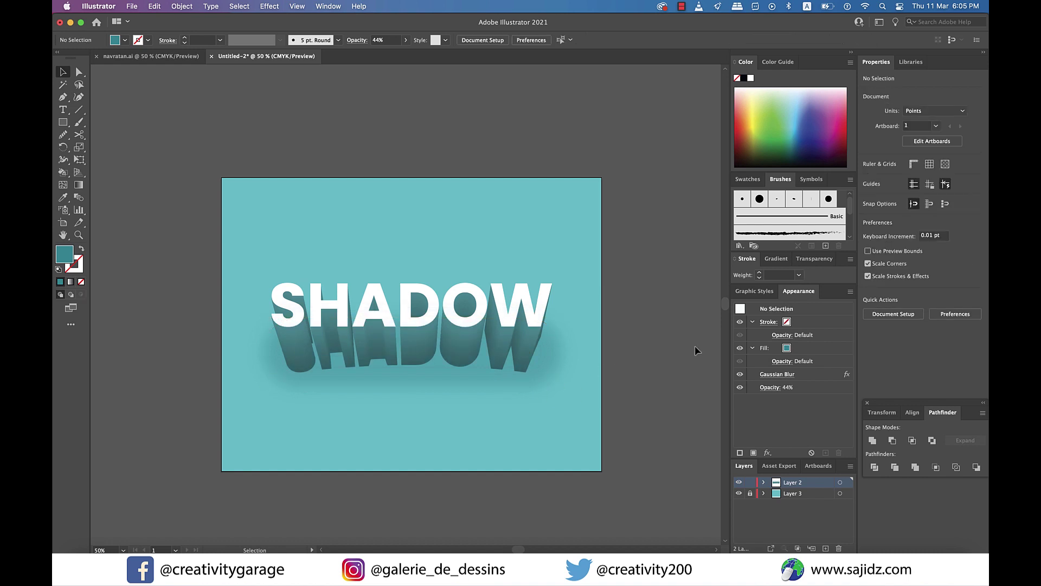